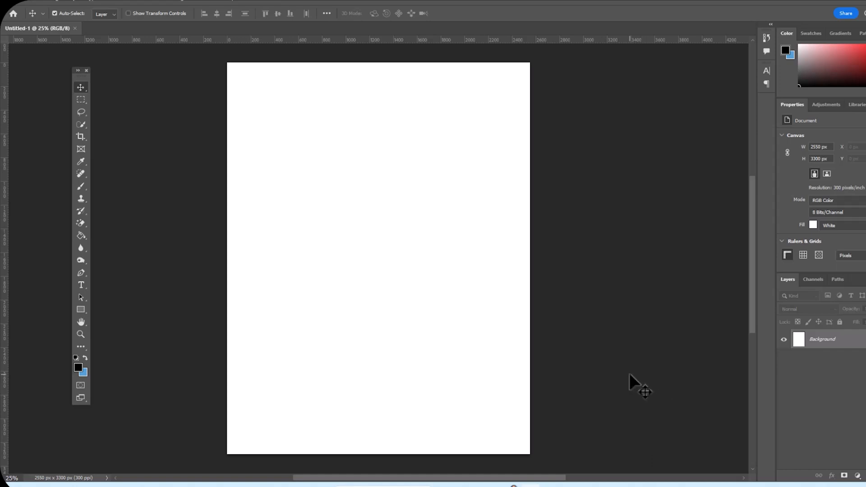
Copy the cartoon portrait in the red beanie from the Chrome image page and paste it into the blank Photoshop document.
mouse_move(513, 485)
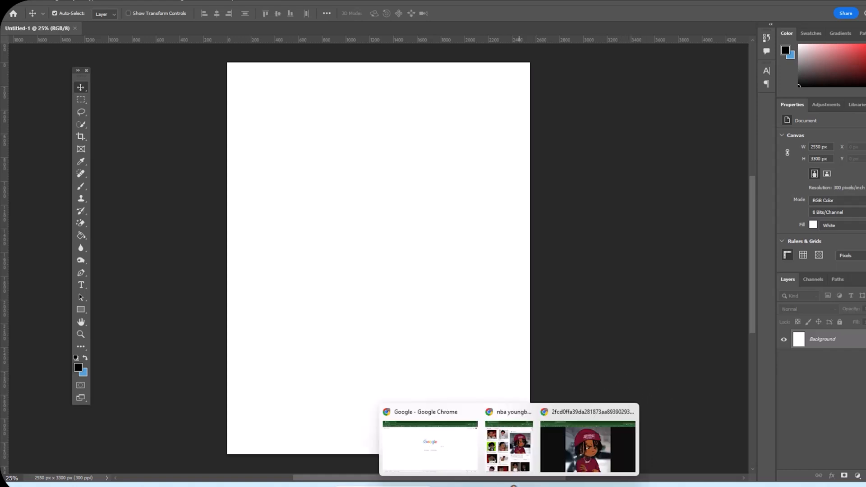
mouse_move(550, 435)
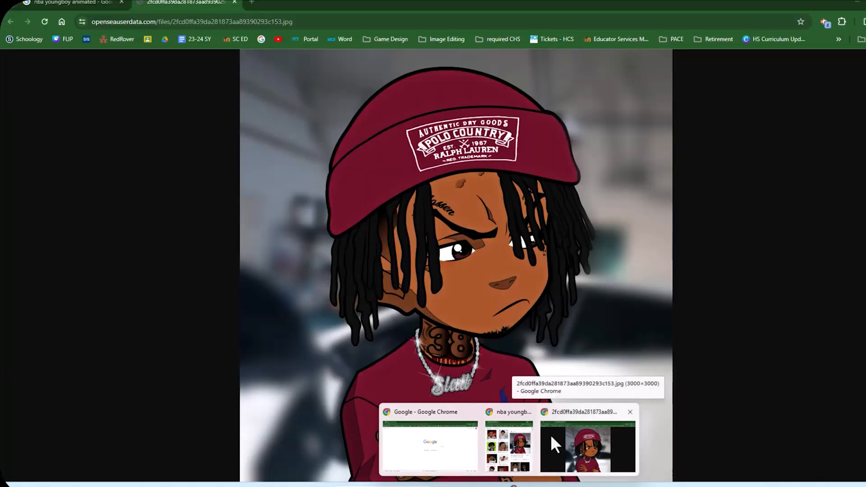
click(550, 434)
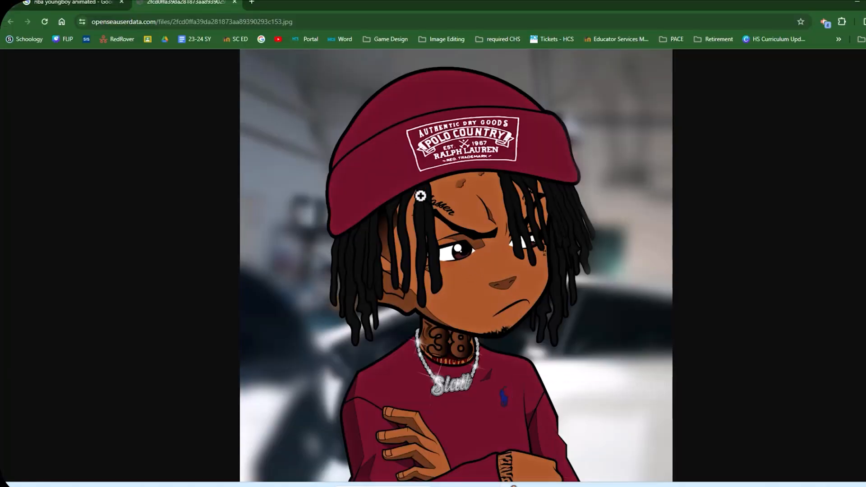
right_click(330, 200)
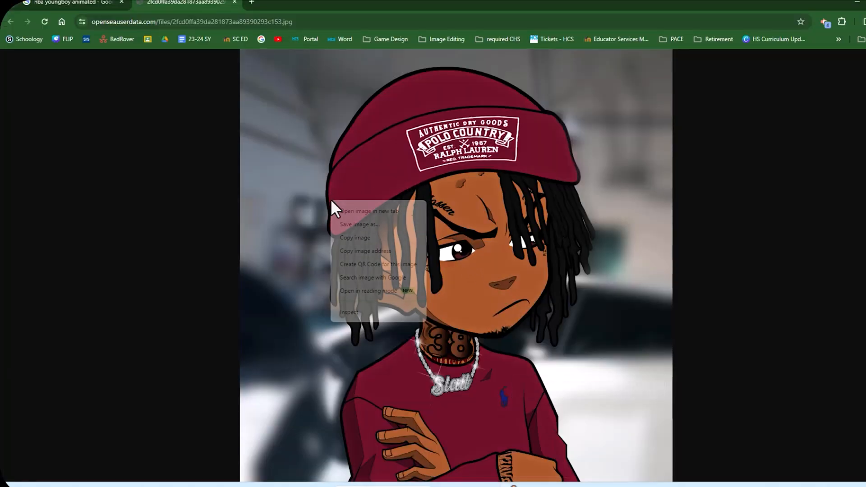
click(363, 241)
click(528, 485)
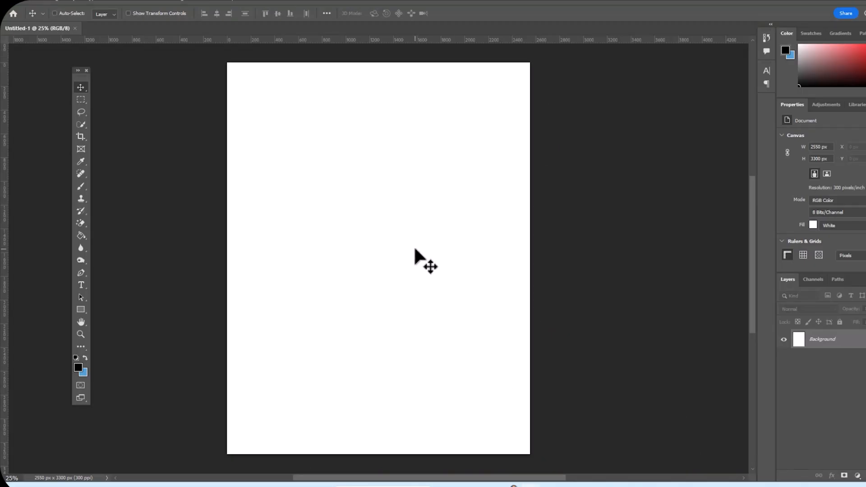
key(ctrl+v)
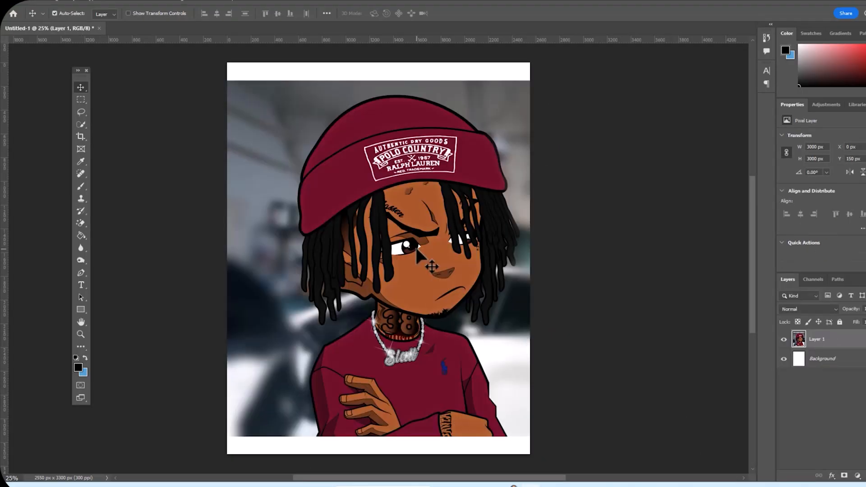
Scale the pasted portrait proportionally to about 81% and centre it horizontally within the white page.
key(ctrl)
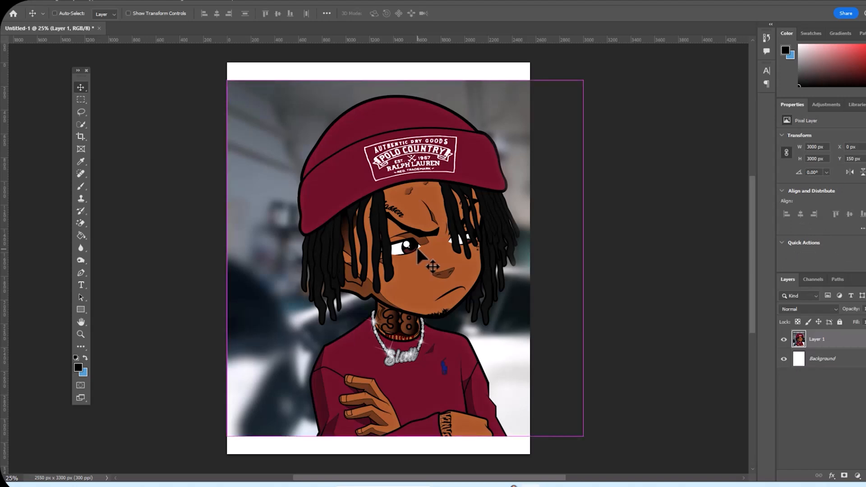
key(ctrl+t)
drag(583, 80, 479, 110)
drag(430, 161, 438, 125)
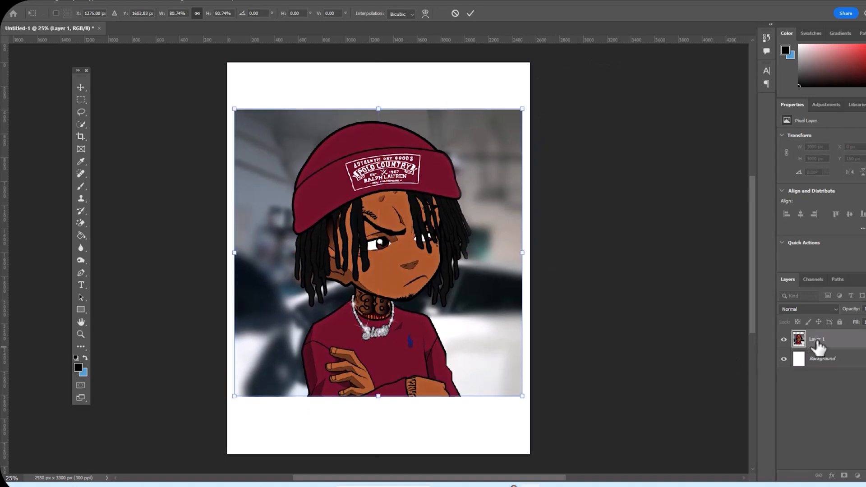
key(Return)
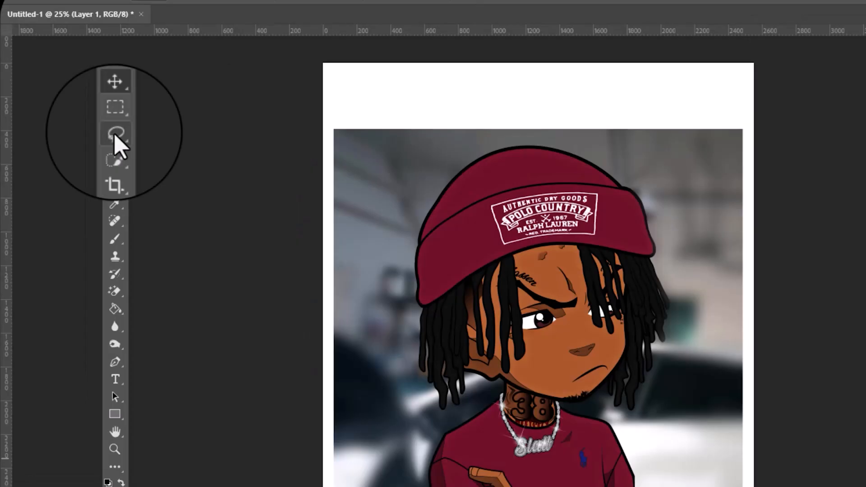
Select a wedge of background directly above the beanie's crown with the Polygonal Lasso and delete it.
click(80, 113)
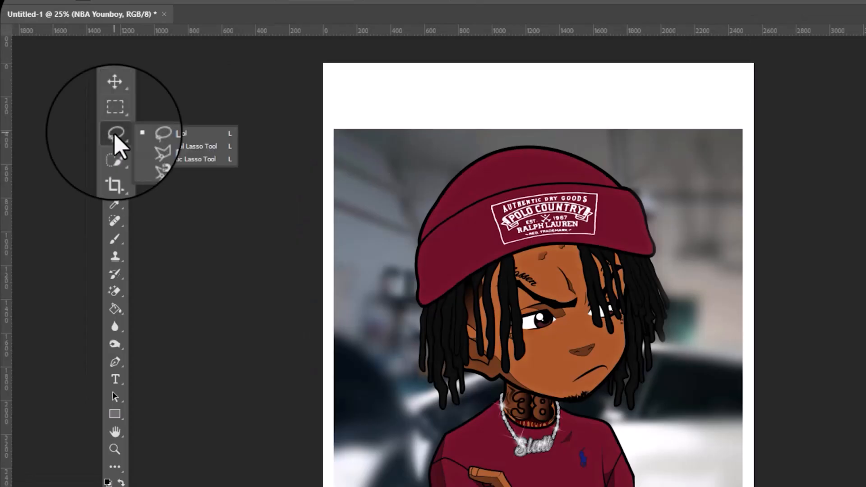
click(152, 150)
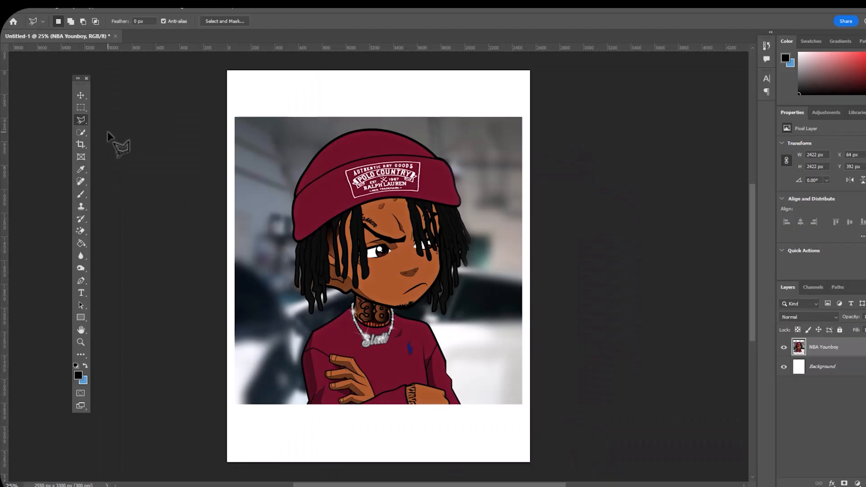
click(367, 126)
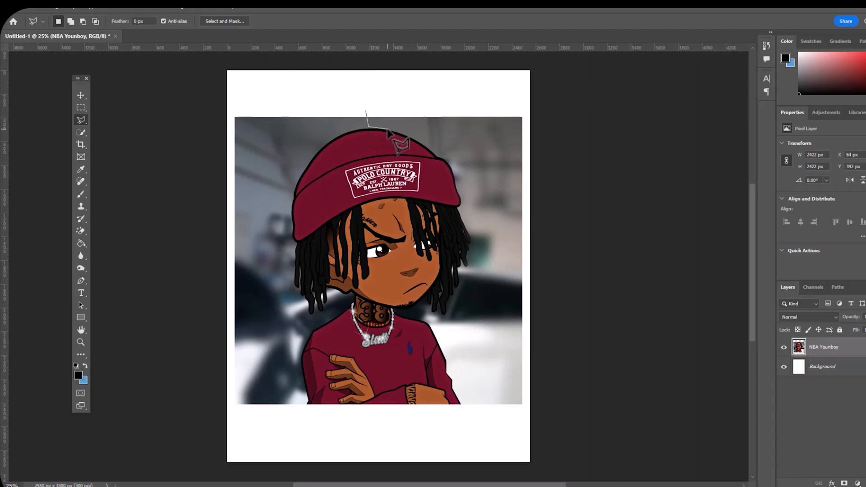
click(389, 130)
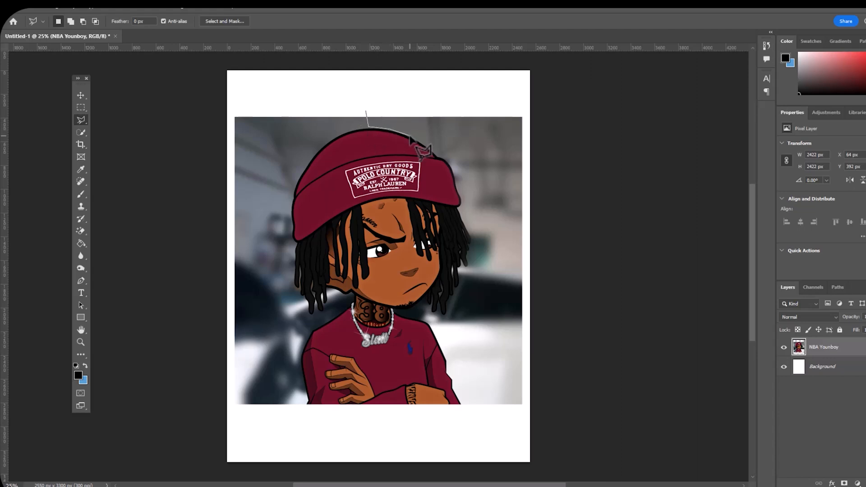
click(408, 136)
click(434, 107)
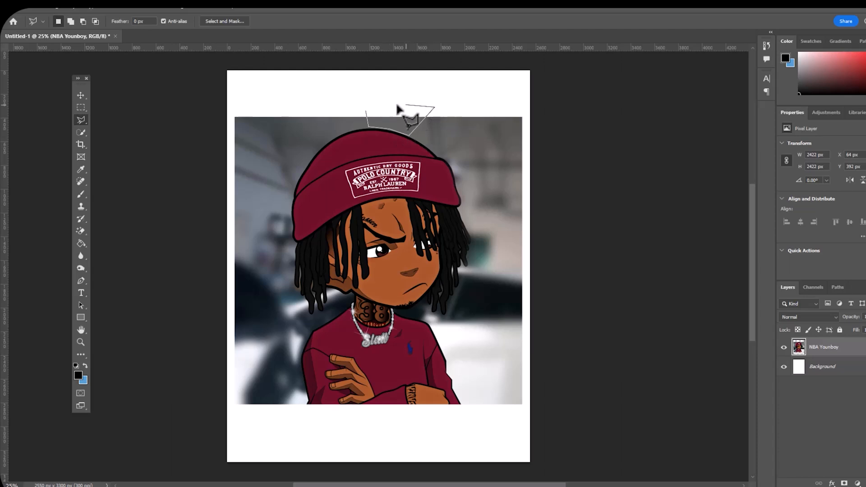
click(366, 111)
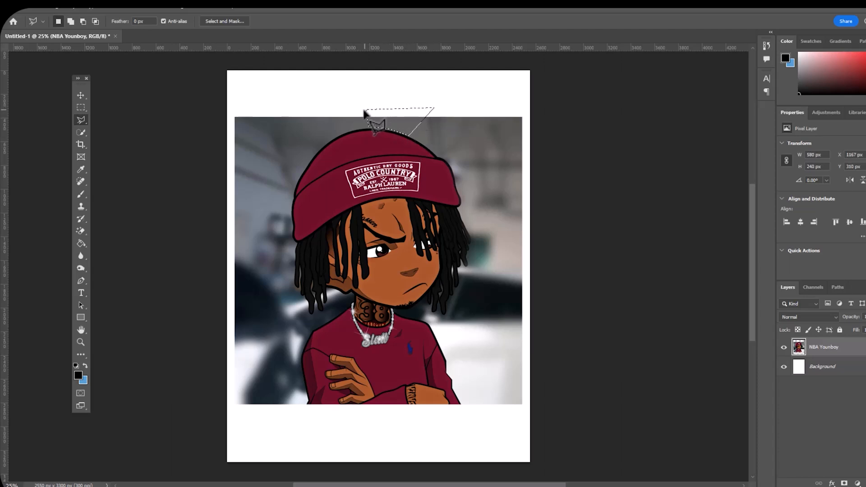
key(Delete)
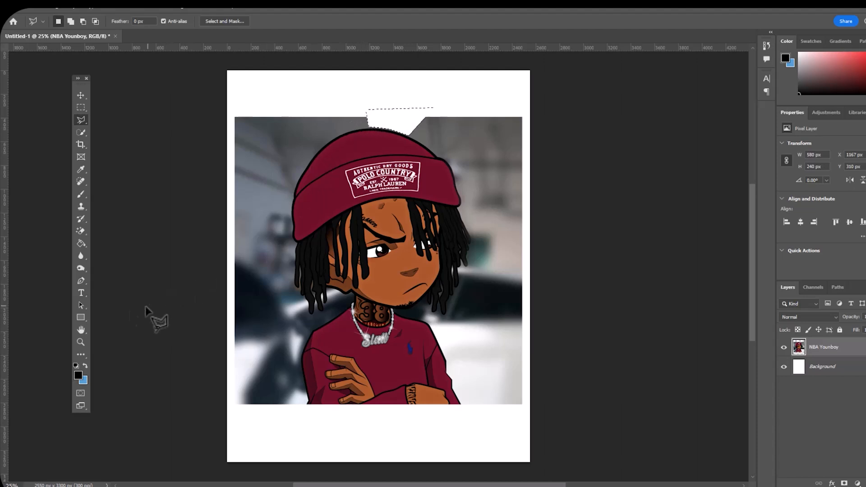
Outline the background along the beanie's right edge and the upper right dreadlocks with the Polygonal Lasso and delete it.
click(82, 342)
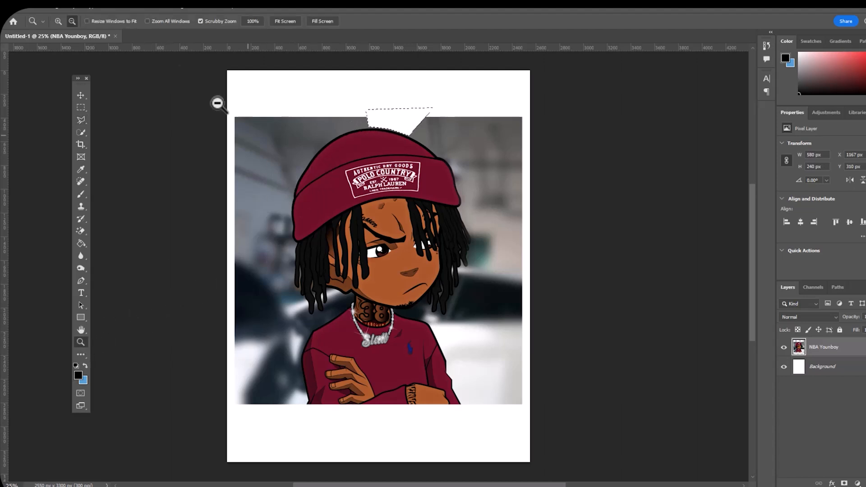
click(58, 20)
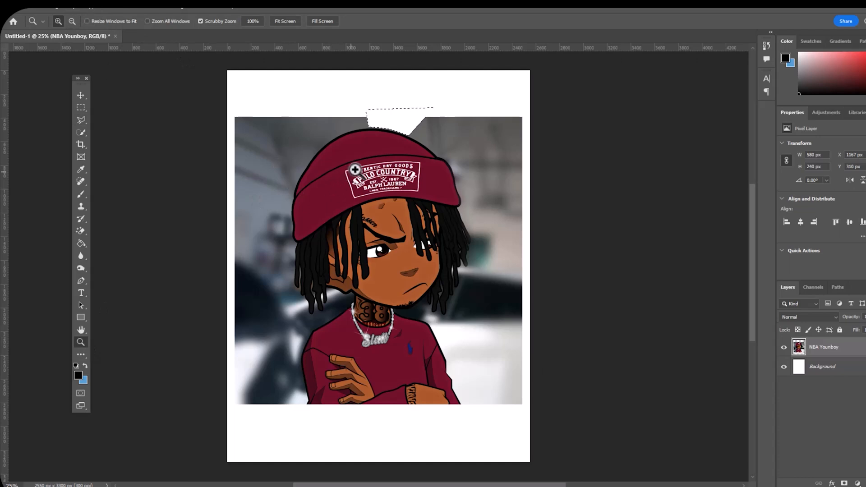
click(415, 164)
click(418, 166)
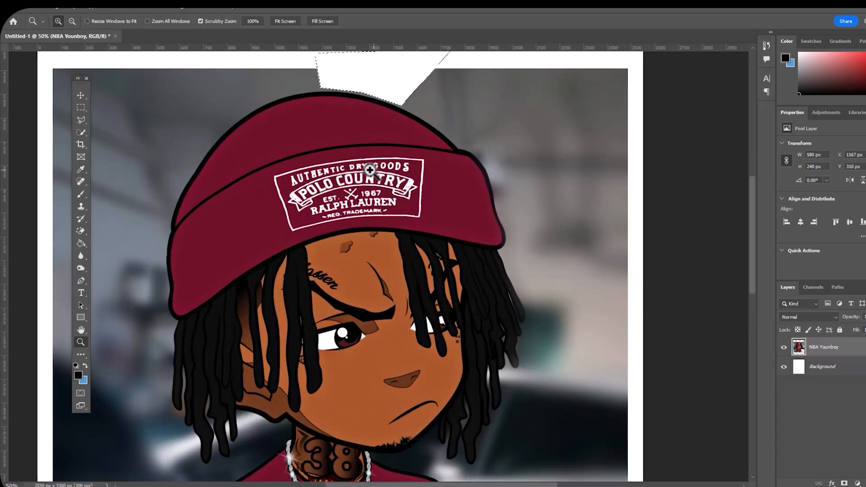
click(81, 120)
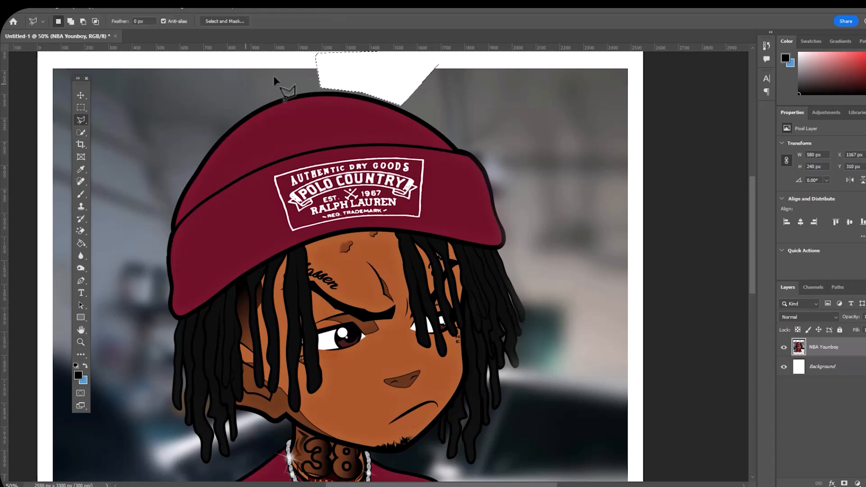
click(307, 59)
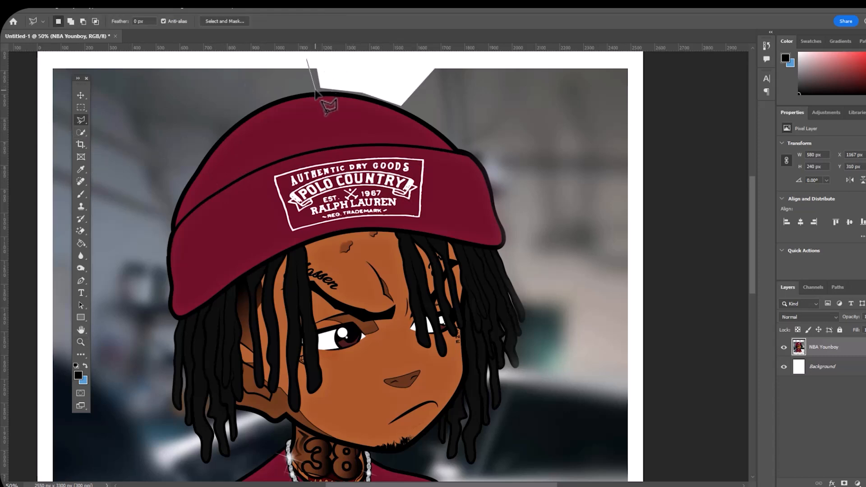
click(317, 87)
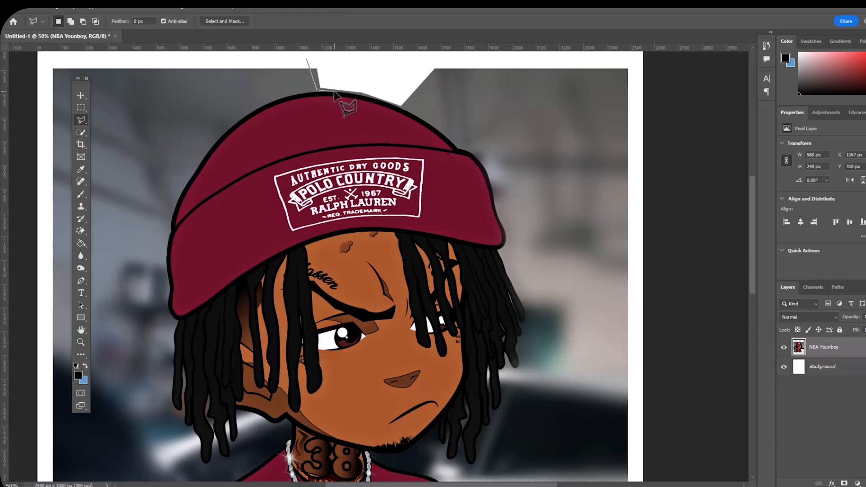
click(362, 95)
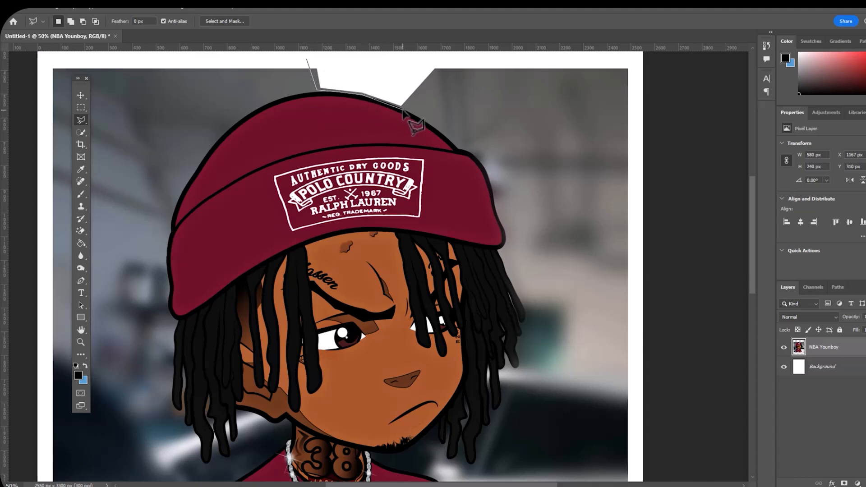
click(402, 107)
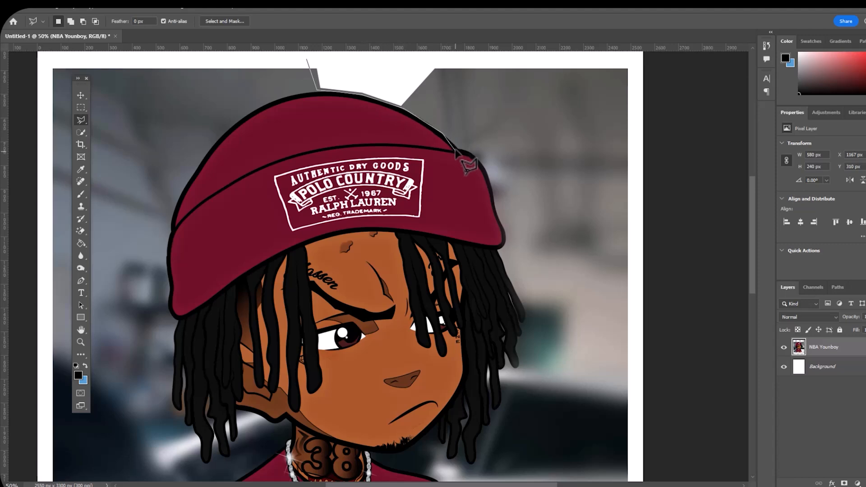
click(483, 163)
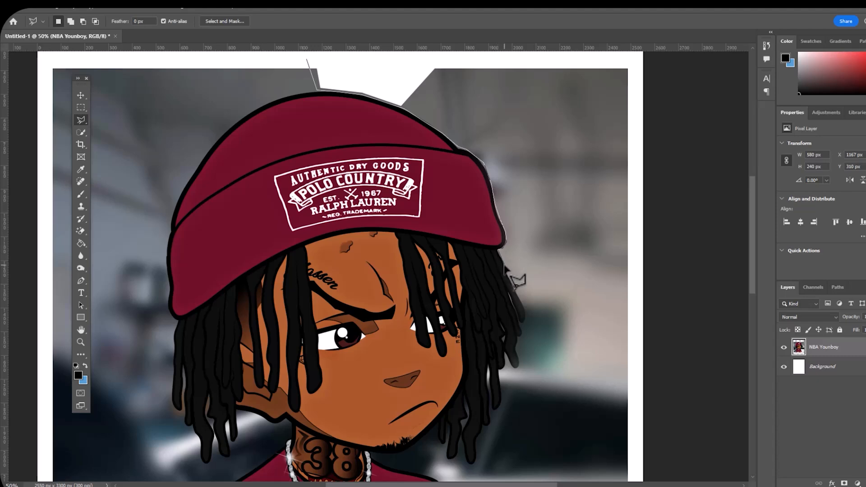
click(643, 365)
scroll(642, 365, up, 2)
click(639, 156)
click(334, 190)
Outline the remaining background beside the right dreadlocks, shoulder and sleeve down to the image's lower edge and delete it.
scroll(518, 239, down, 3)
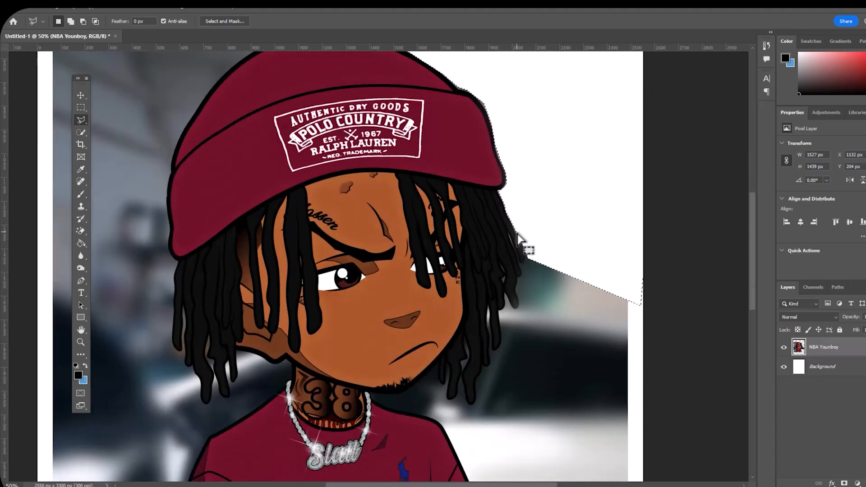
click(526, 251)
click(522, 275)
click(520, 290)
click(517, 307)
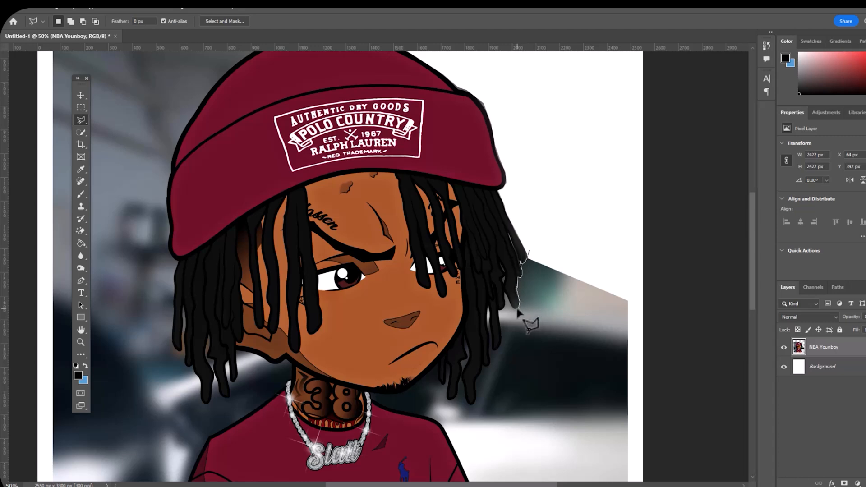
click(500, 309)
click(502, 337)
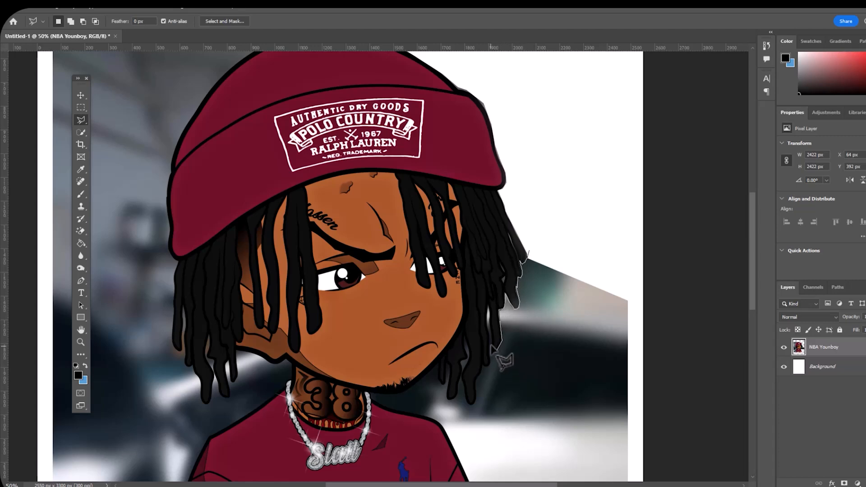
click(492, 350)
click(481, 379)
click(474, 402)
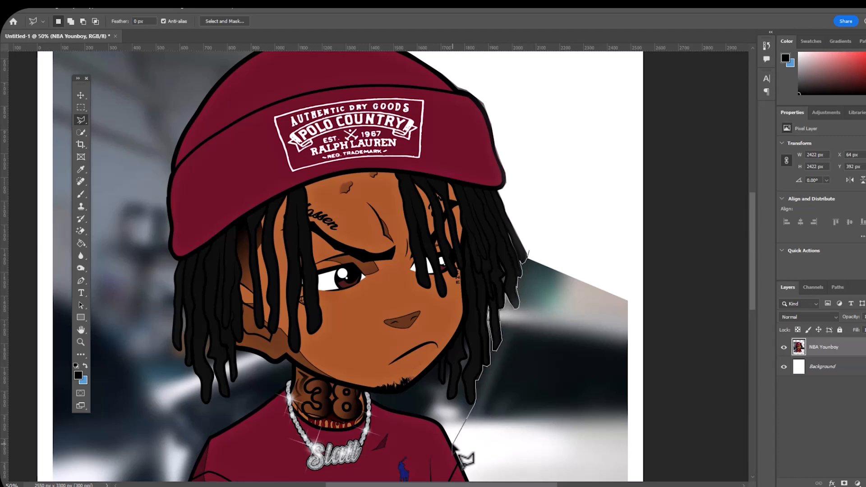
click(452, 444)
scroll(453, 444, down, 4)
click(476, 317)
click(487, 357)
click(504, 403)
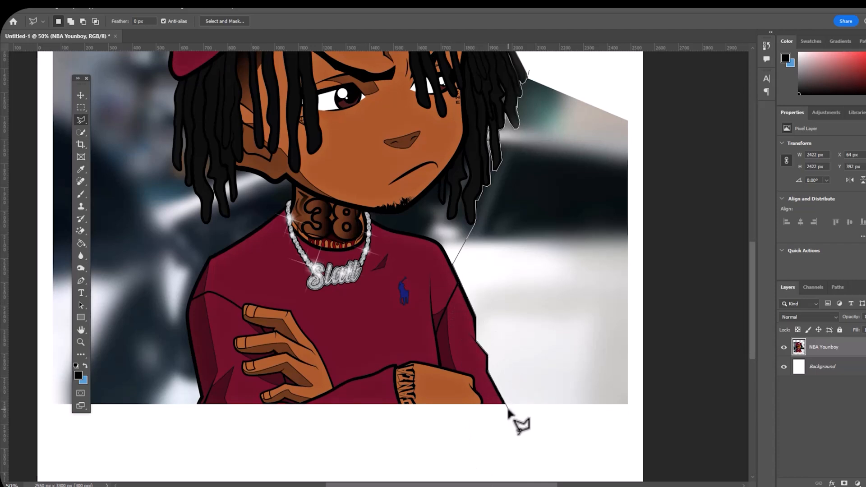
click(651, 421)
click(652, 81)
click(560, 73)
key(Delete)
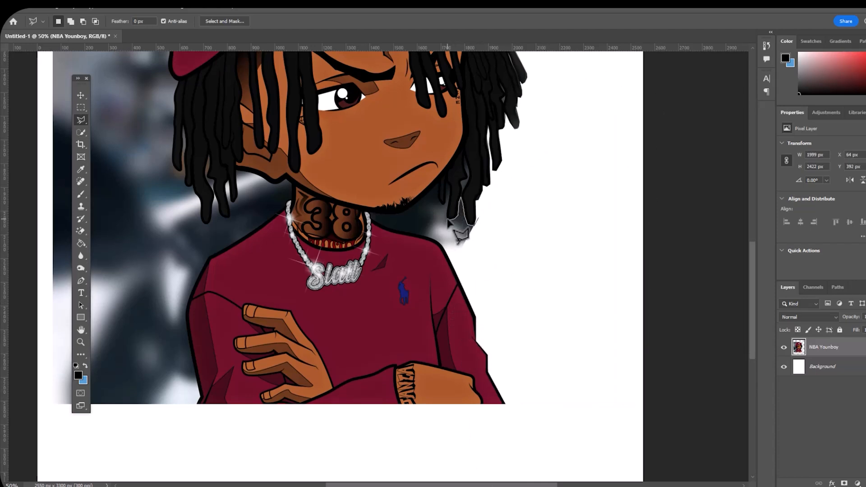
Select the leftover background pocket between the right dreadlocks, chin and shoulder with the Polygonal Lasso and delete it.
click(471, 222)
click(461, 188)
click(450, 206)
click(444, 185)
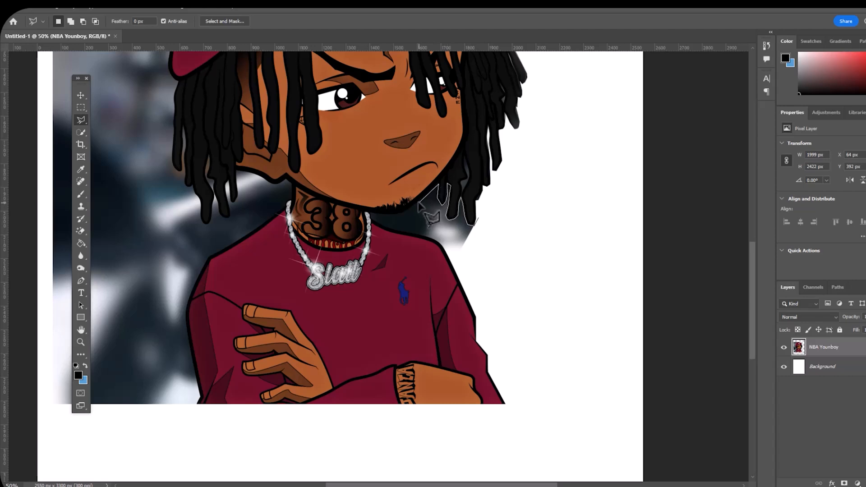
click(419, 207)
click(397, 245)
click(456, 261)
click(471, 222)
key(Delete)
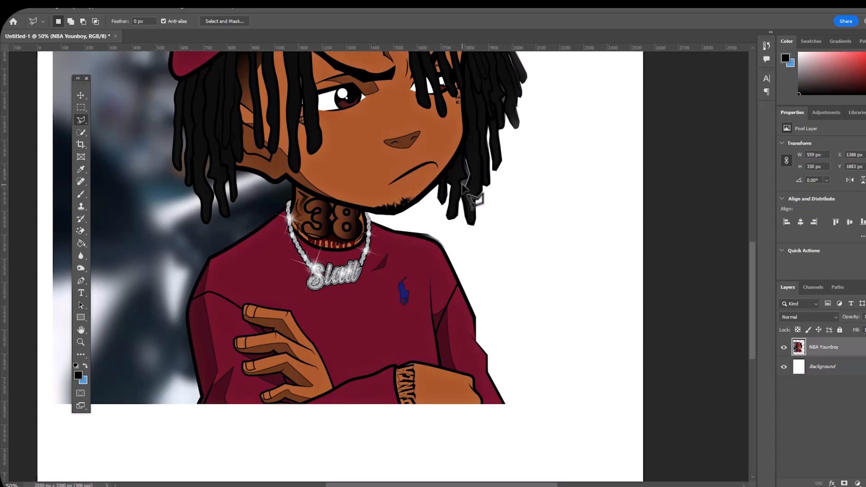
Outline the remaining background along the neck, left shoulder, sleeve and beanie's left side with the Polygonal Lasso and delete it.
click(295, 189)
click(288, 207)
click(209, 255)
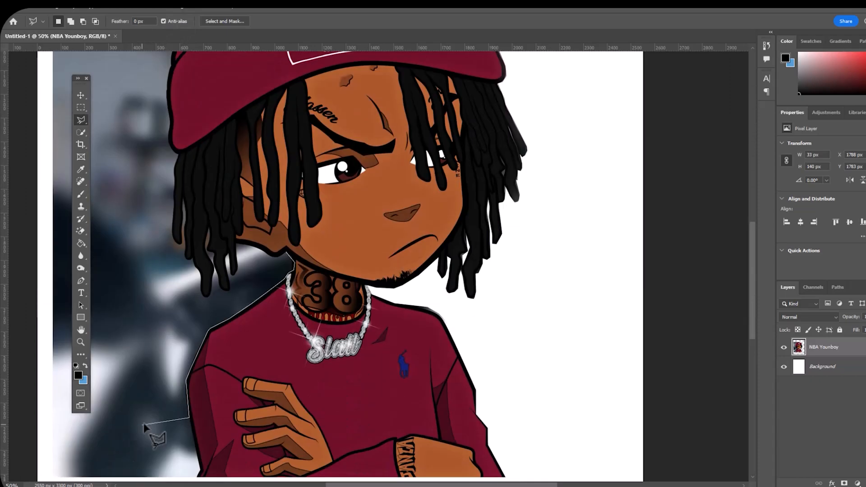
click(193, 405)
click(45, 469)
scroll(45, 271, up, 7)
click(43, 105)
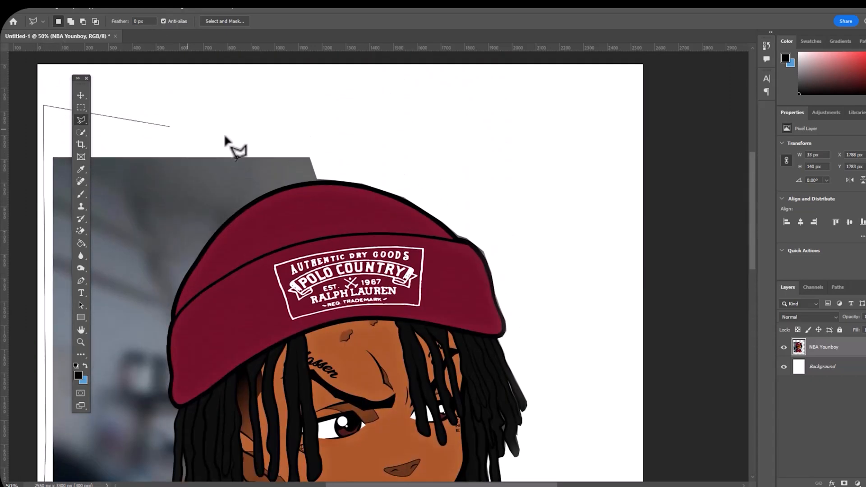
click(316, 181)
click(246, 210)
click(194, 270)
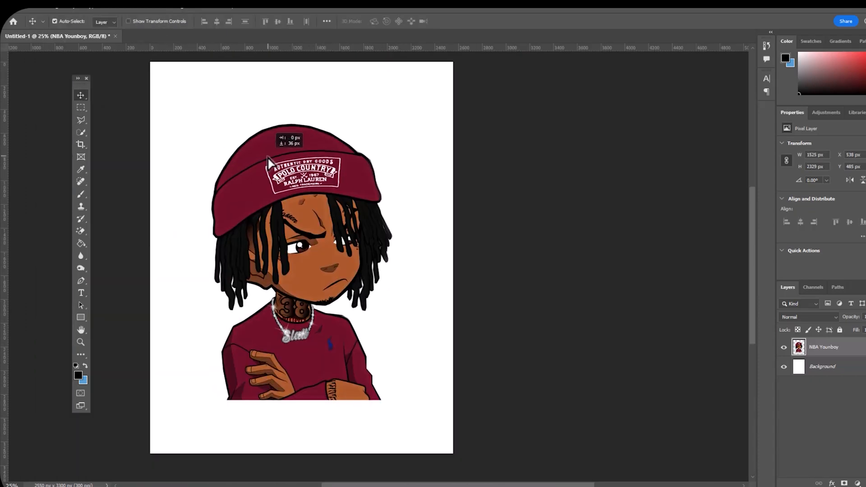
Move the cut-out portrait down to the page's lower left corner and unlock the Background layer.
drag(268, 159, 221, 211)
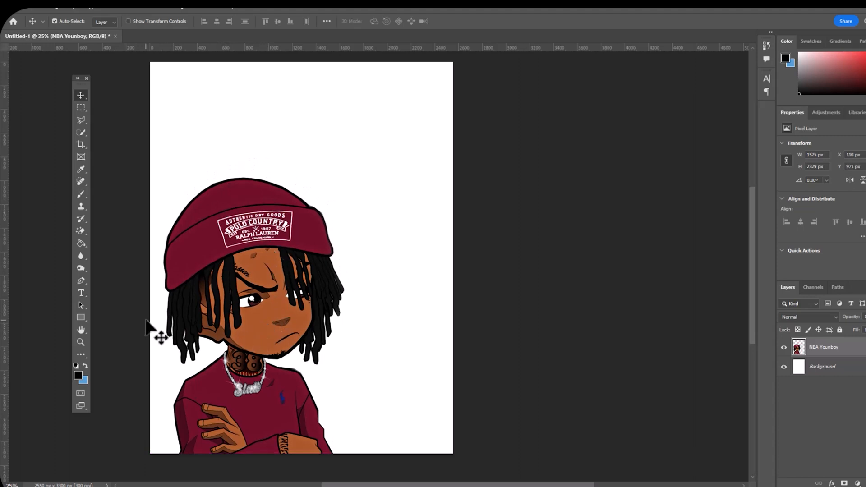
click(863, 366)
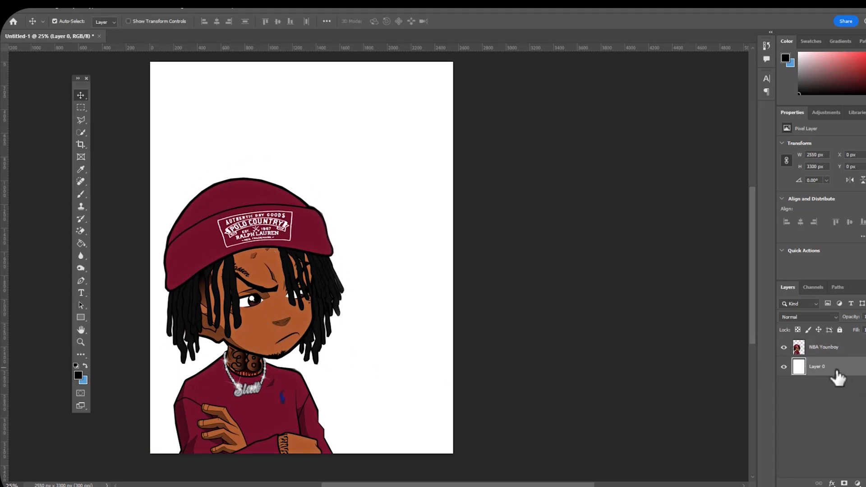
drag(837, 373, 837, 482)
Close Chrome's full-size portrait image window, then switch to the "nba youngboy" image search window and maximize it.
mouse_move(547, 471)
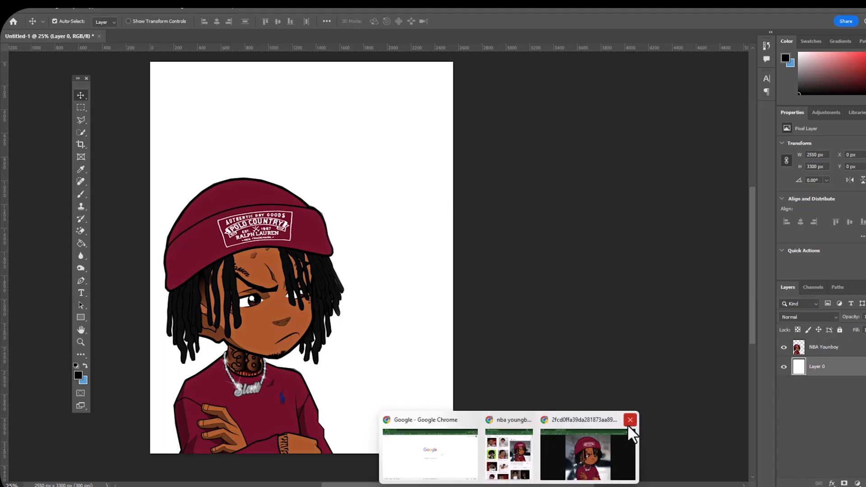
click(630, 422)
click(554, 424)
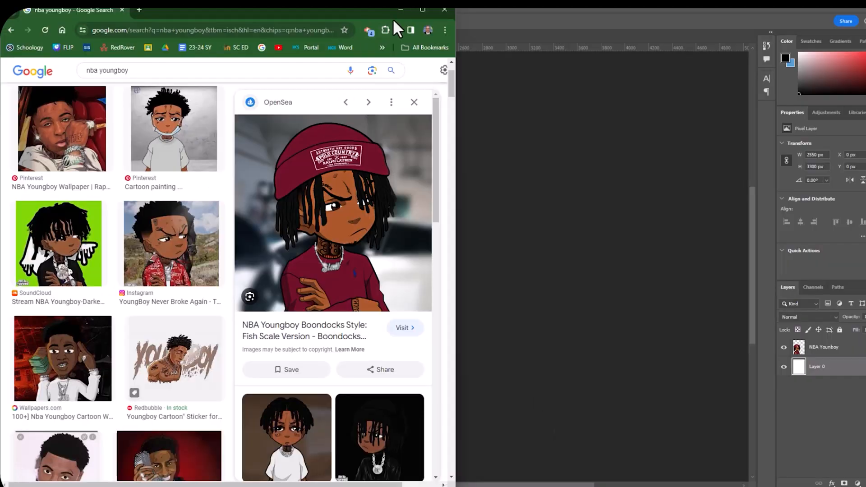
click(423, 9)
Search Google Images for "background hip hop" and browse the results for a page backdrop.
drag(140, 69, 64, 72)
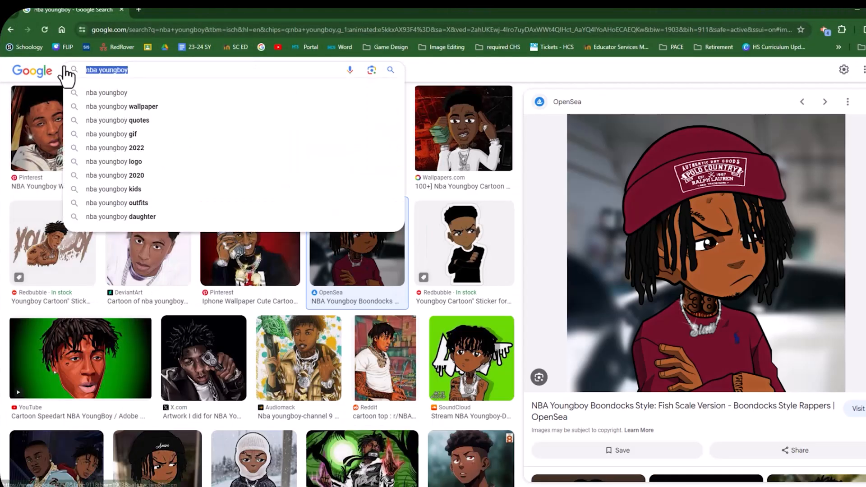
text(back)
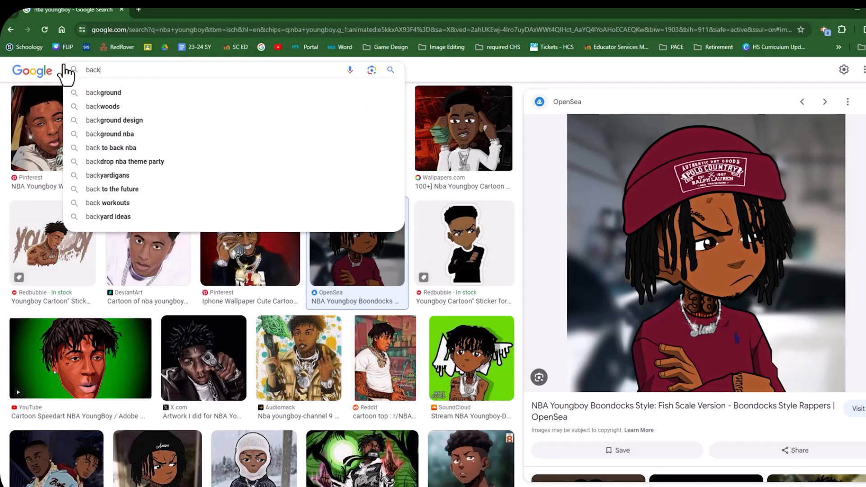
text(gtoun)
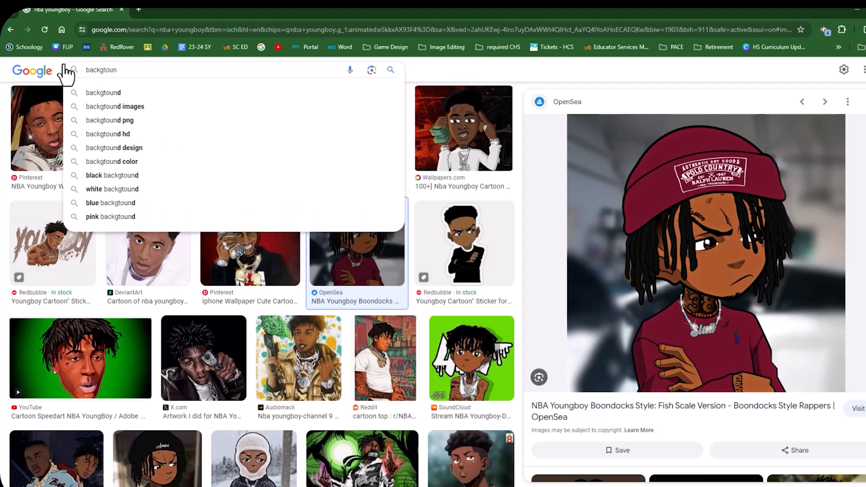
text(d)
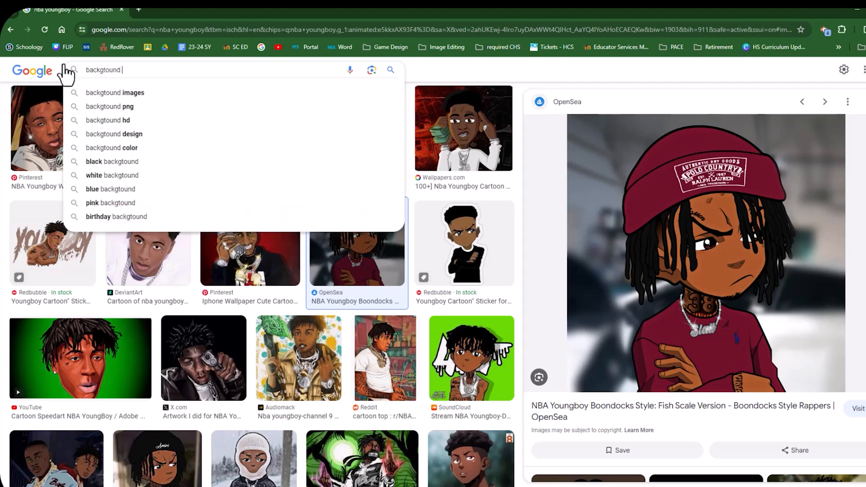
text( hiphop)
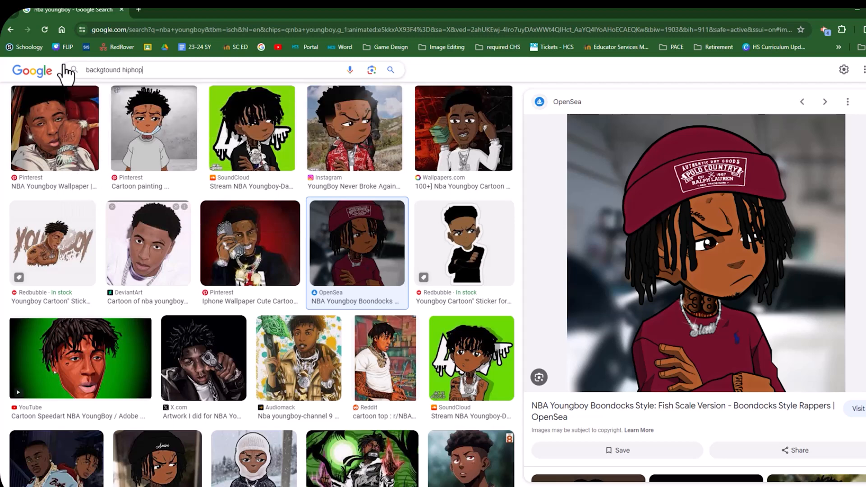
key(Return)
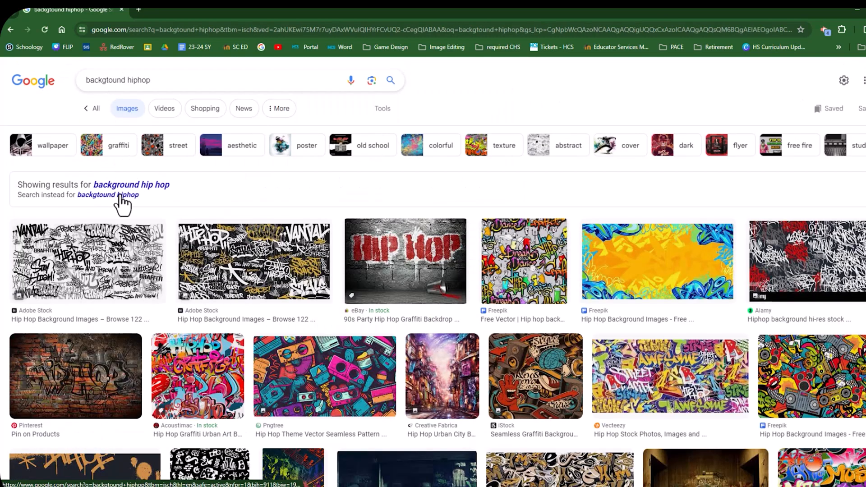
click(134, 192)
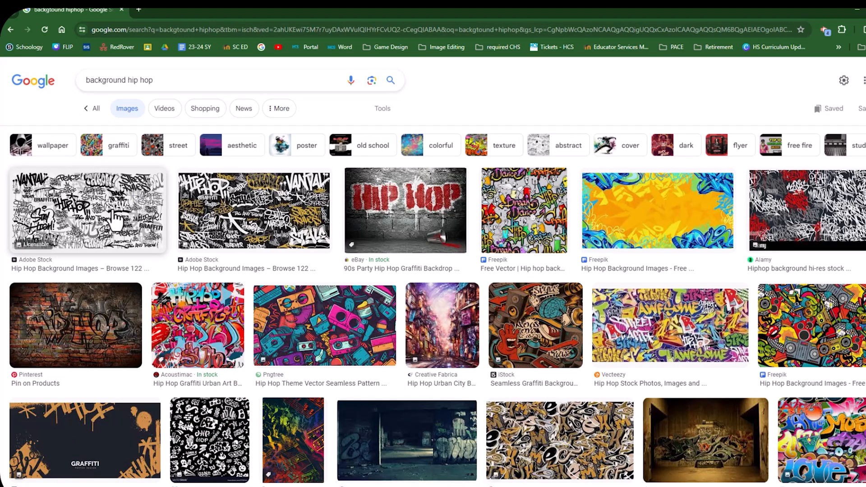
scroll(117, 220, down, 3)
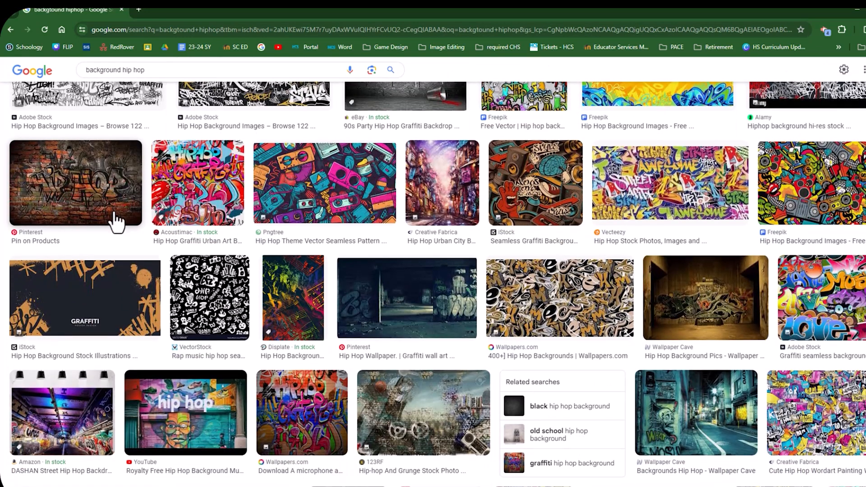
scroll(116, 221, up, 3)
Replace the image search query with "music notes background" and run the search.
drag(153, 86, 77, 88)
text(musci)
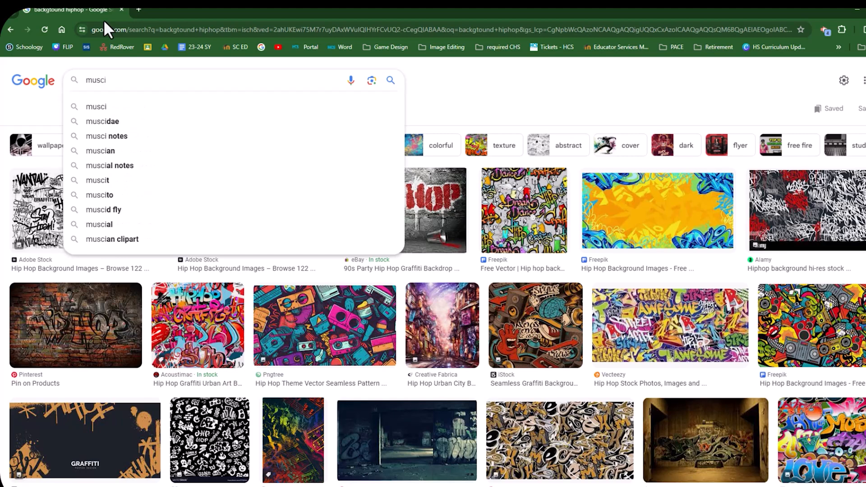
key(BackSpace)
key(BackSpace)
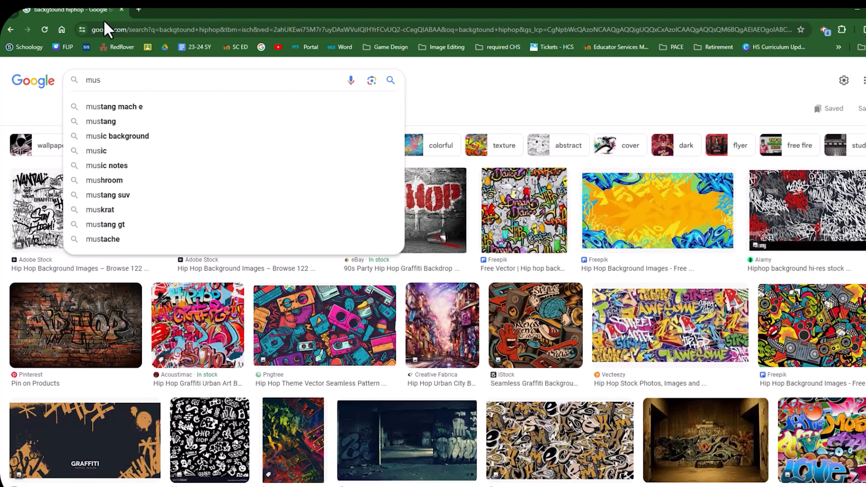
text(ic n)
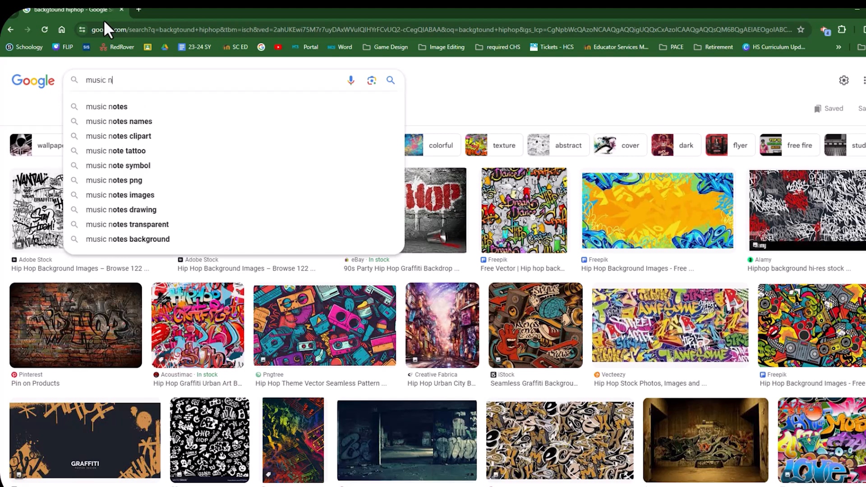
text(otes )
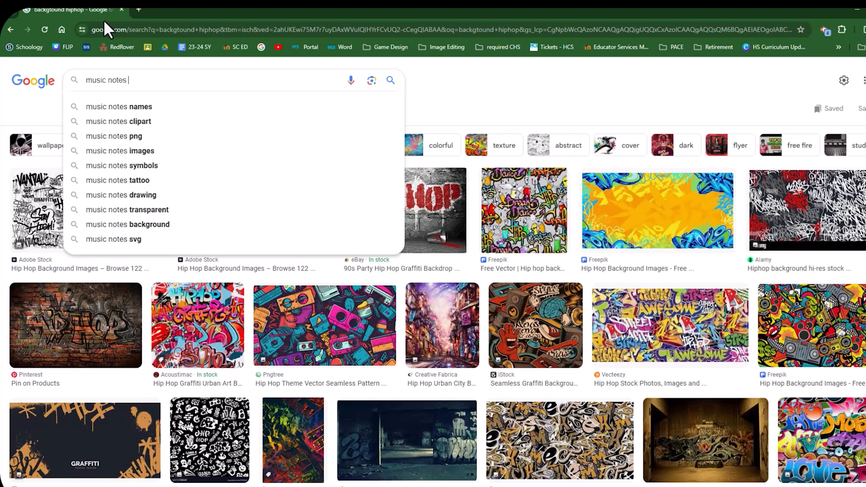
text(backg)
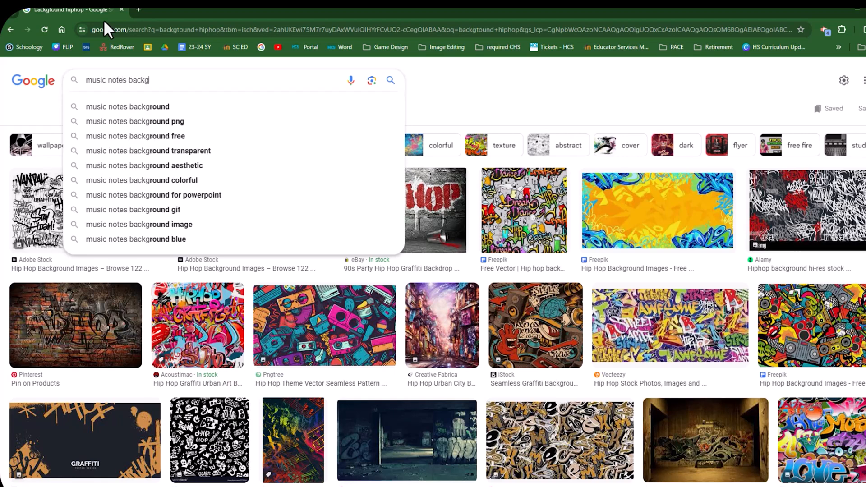
text(round)
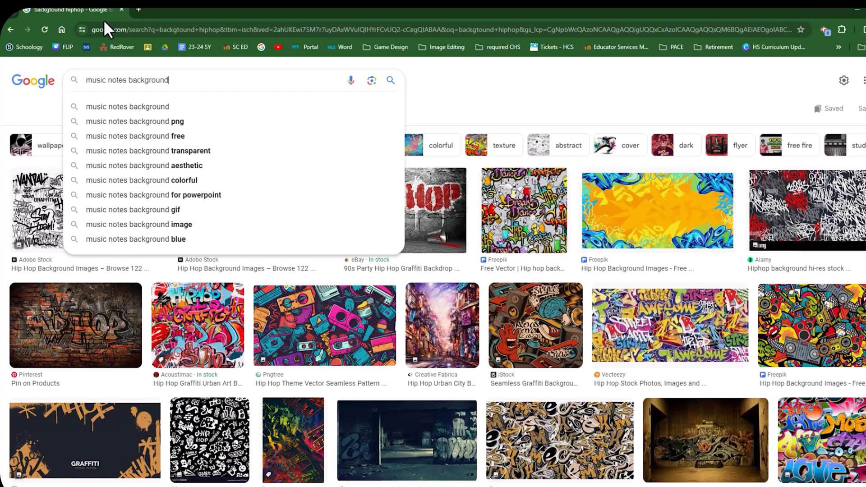
key(Return)
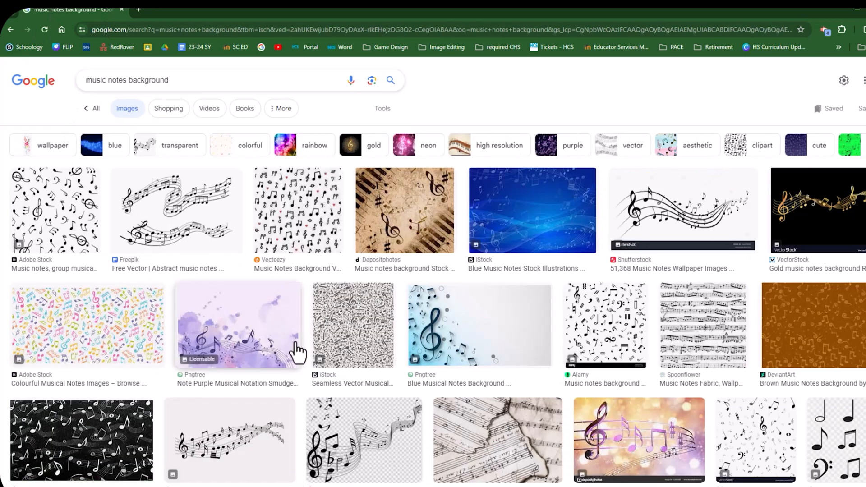
Browse the results and open the preview of the brown Depositphotos image with piano keys and a treble clef.
scroll(297, 351, down, 1)
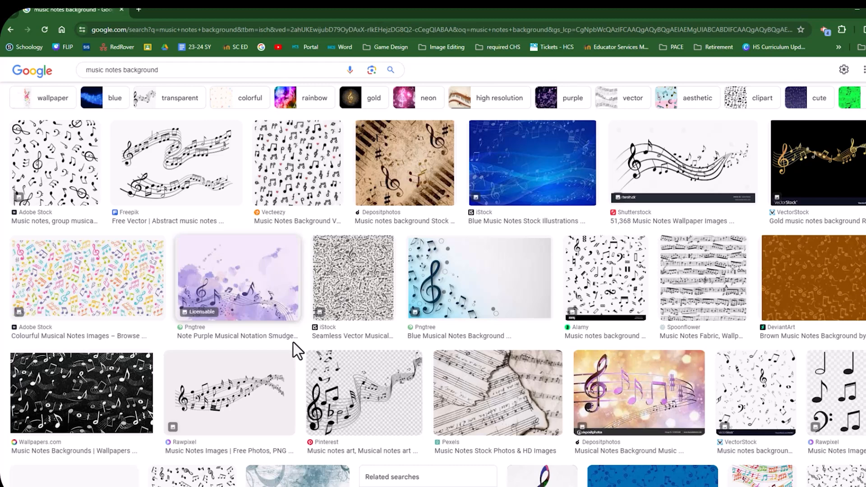
scroll(293, 347, down, 3)
scroll(247, 345, down, 3)
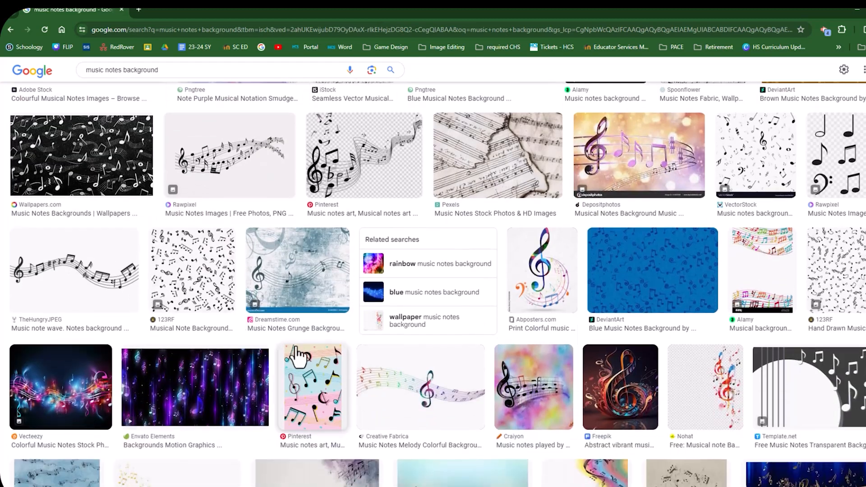
scroll(295, 356, down, 2)
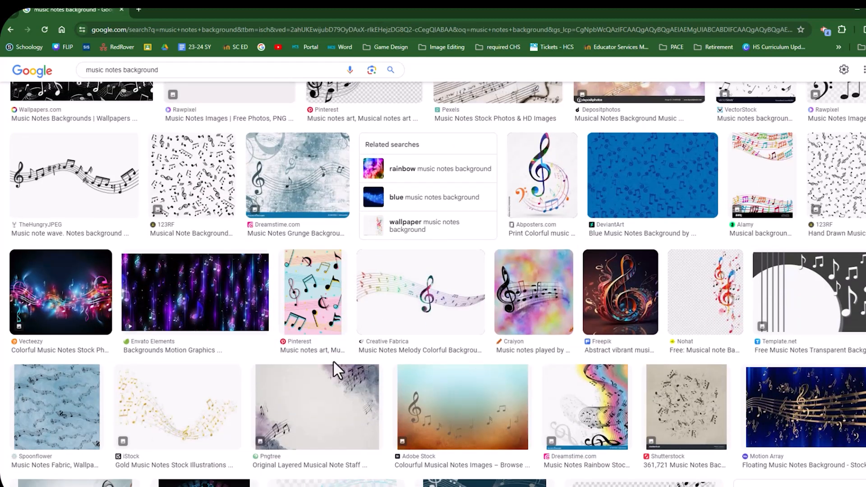
scroll(339, 414, up, 7)
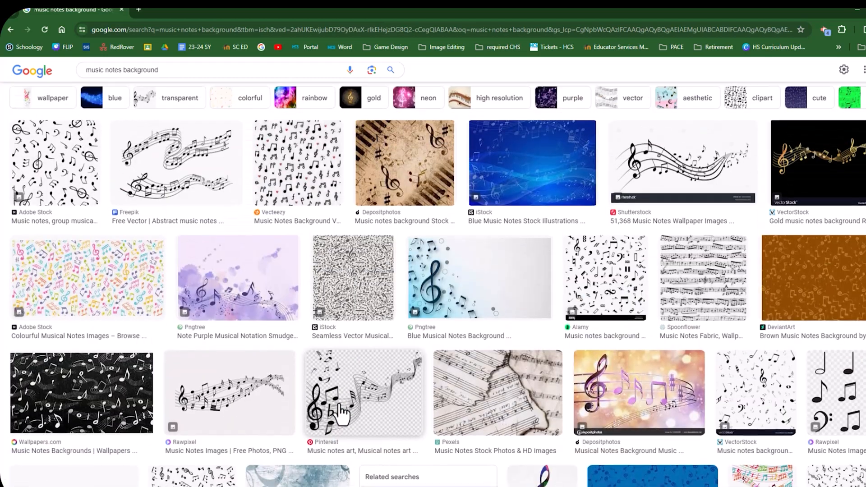
scroll(341, 412, up, 1)
click(399, 232)
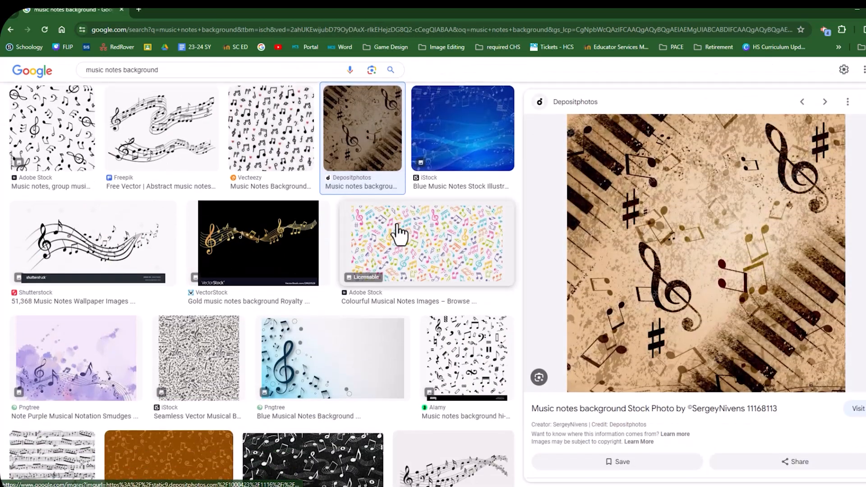
Copy the music notes image from its own browser tab and paste it into the Photoshop page beneath the portrait layer.
right_click(630, 234)
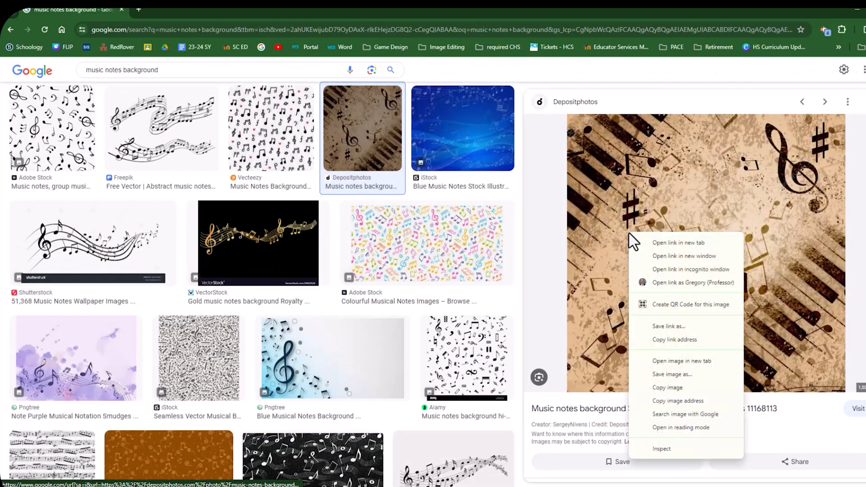
click(672, 361)
click(205, 10)
right_click(358, 257)
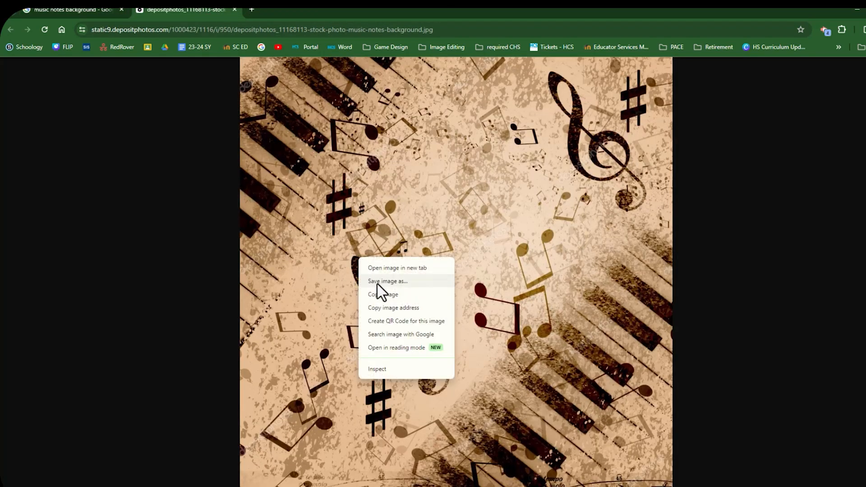
click(387, 296)
click(532, 486)
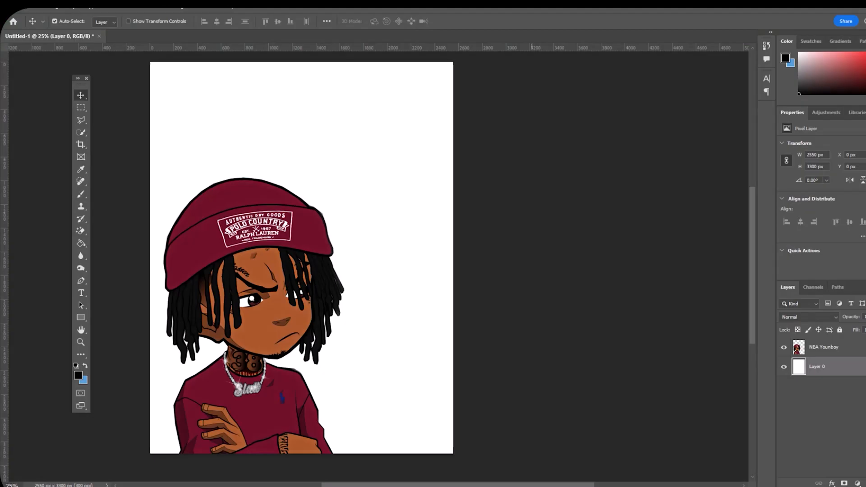
key(ctrl+v)
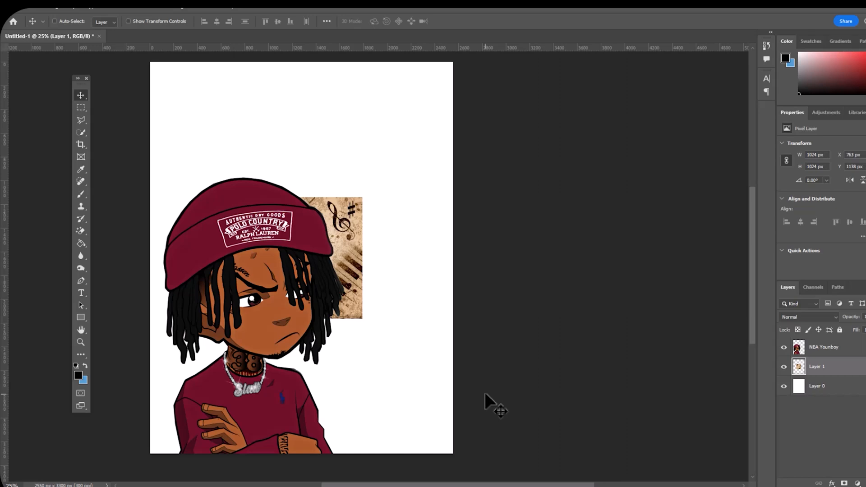
Scale the pasted music notes image proportionally to about 331%, positioning it to cover the whole page behind the portrait.
key(ctrl+t)
drag(362, 197, 474, 85)
drag(239, 85, 177, 71)
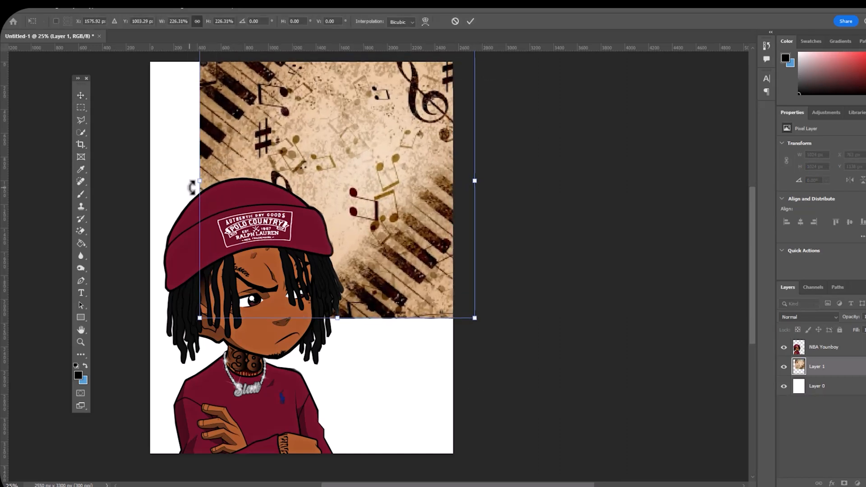
drag(189, 184, 150, 197)
drag(353, 245, 355, 363)
drag(150, 134, 72, 56)
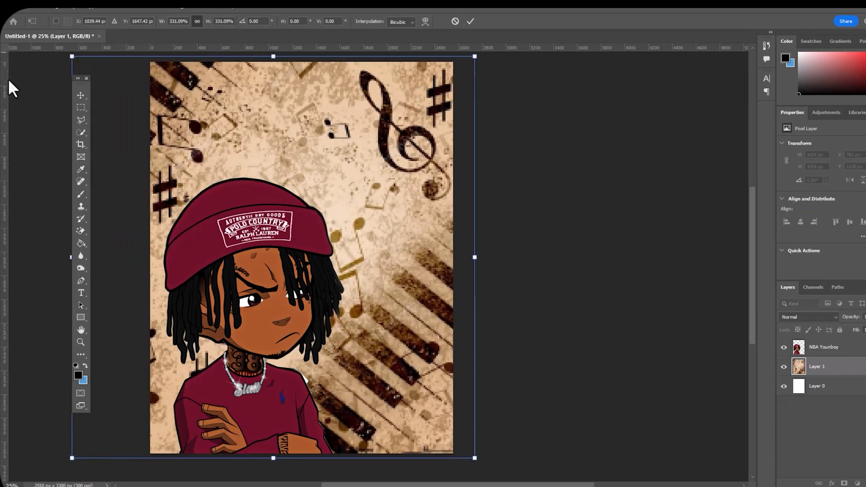
click(82, 97)
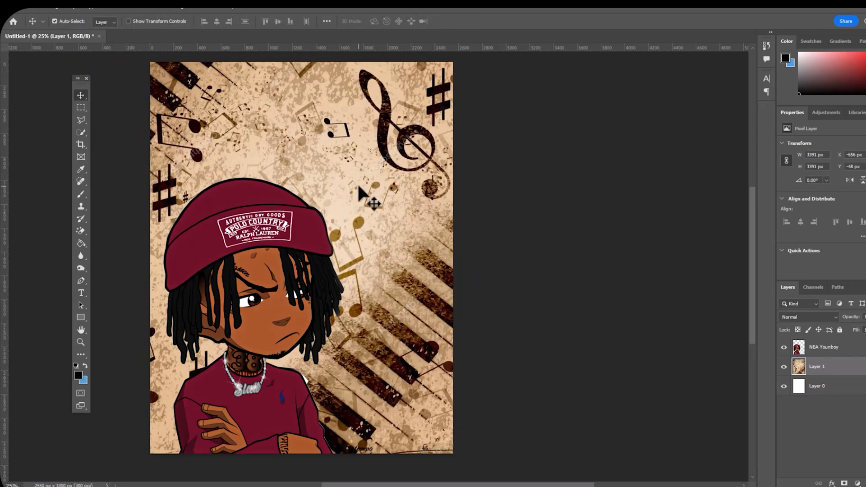
drag(359, 186, 356, 189)
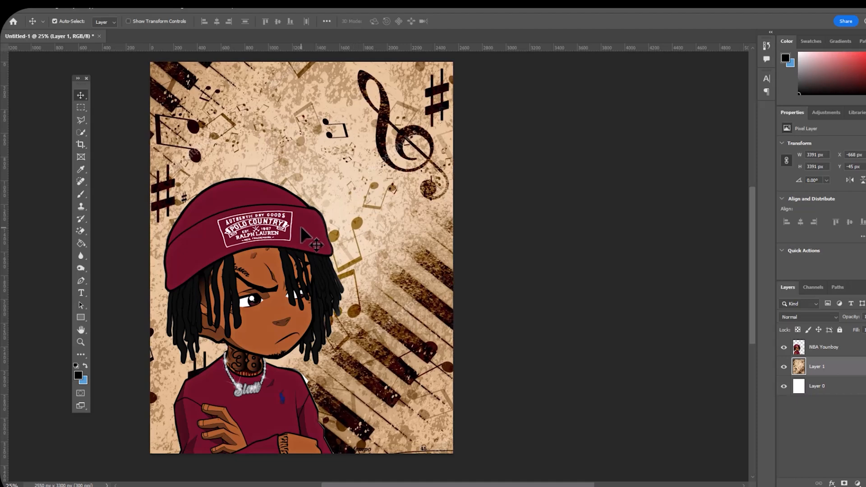
Add a text box across the upper part of the page reading "NBA Youngboy" in Cooper Black at 48 pt.
click(81, 293)
drag(211, 83, 407, 133)
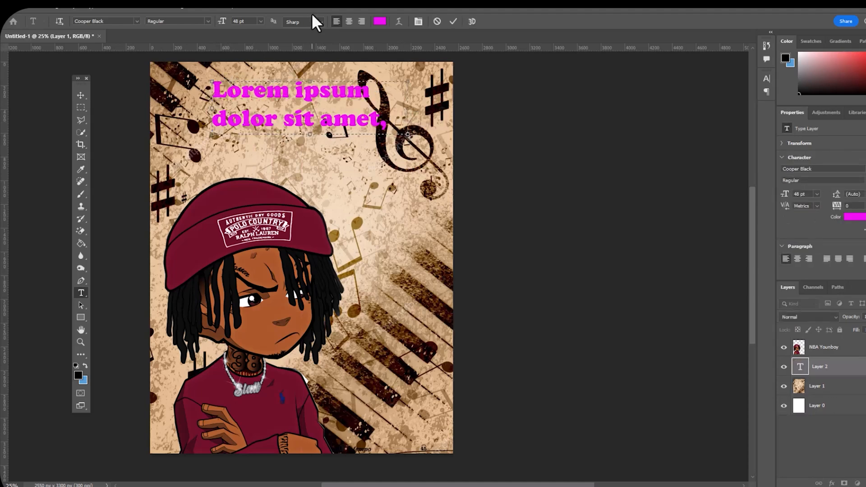
text(NBA 1)
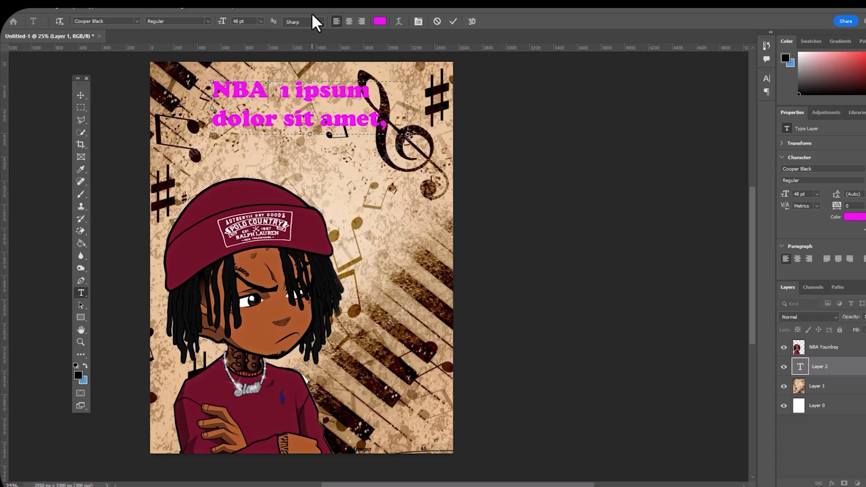
click(81, 96)
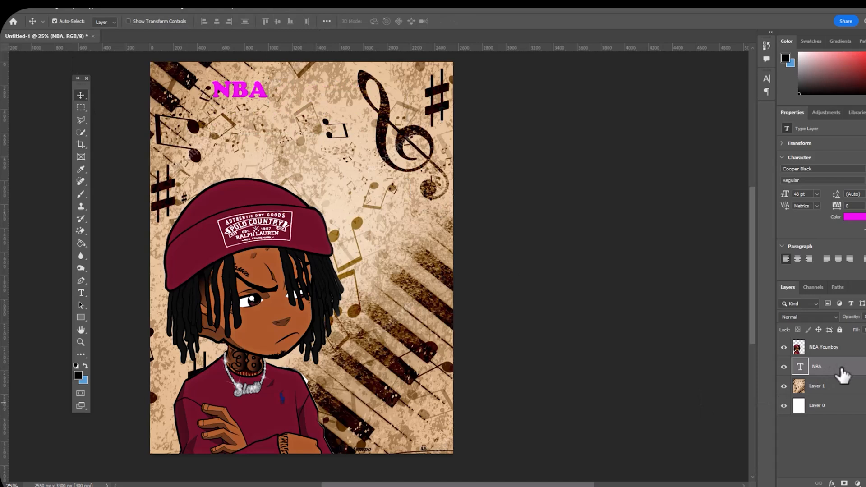
click(81, 293)
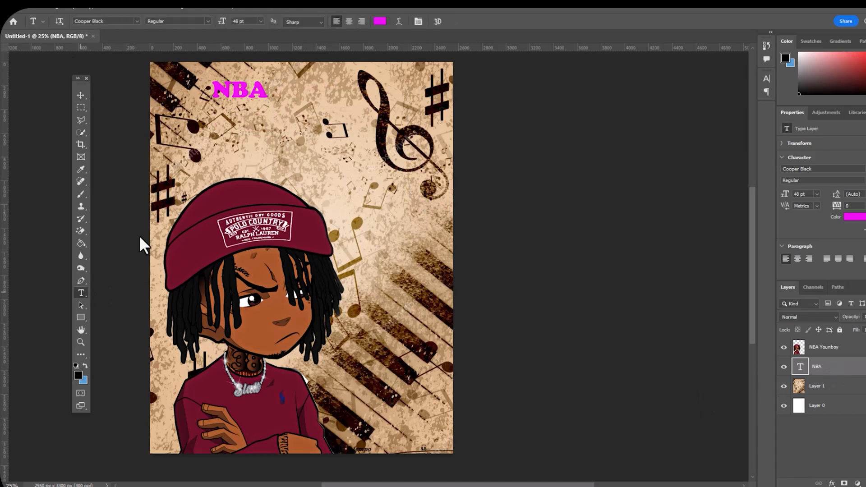
click(272, 97)
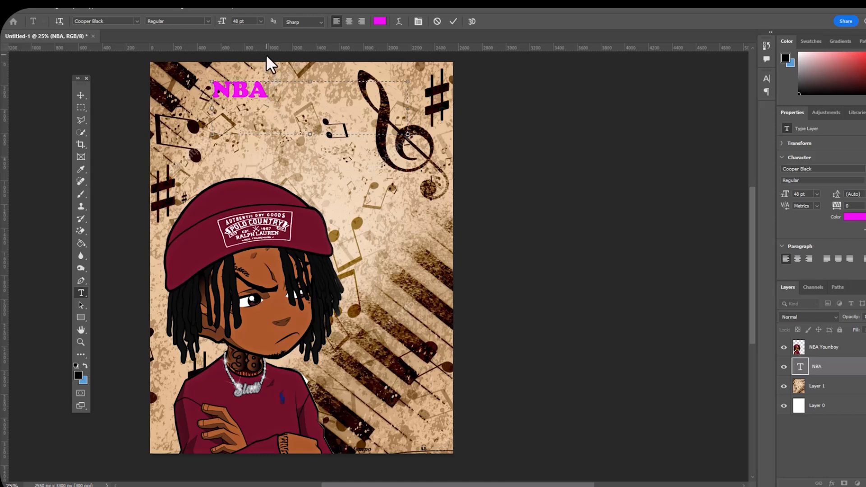
text(Youn)
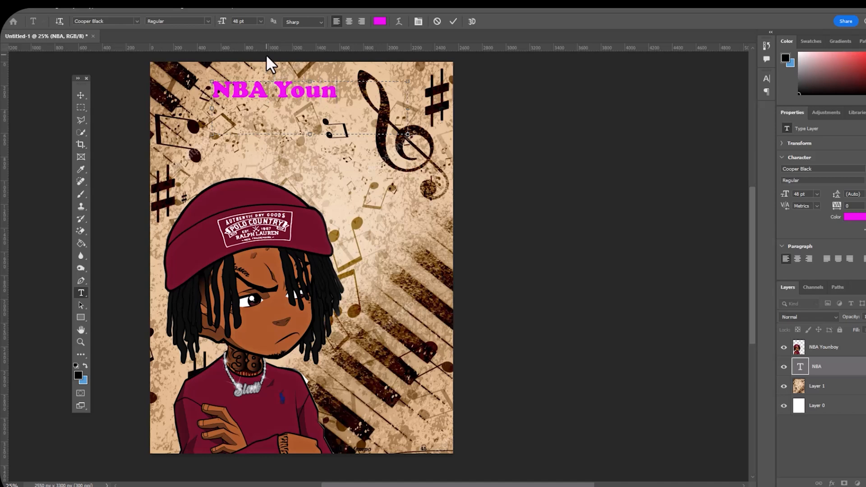
text(gbo)
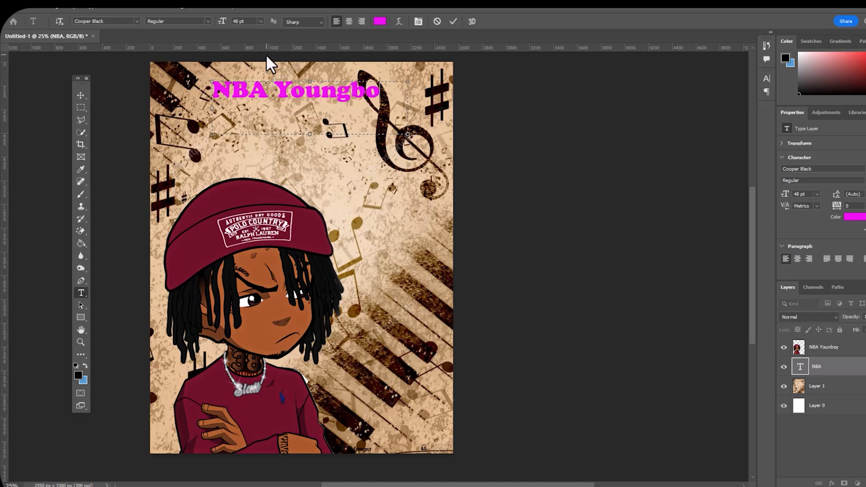
text(y)
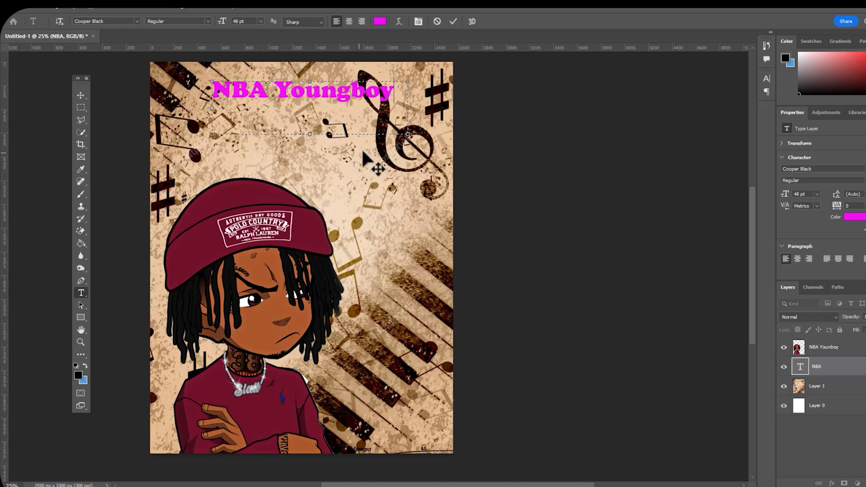
Recolor the whole title with the beanie's maroon, #701129, and shorten its text box.
drag(398, 94, 211, 91)
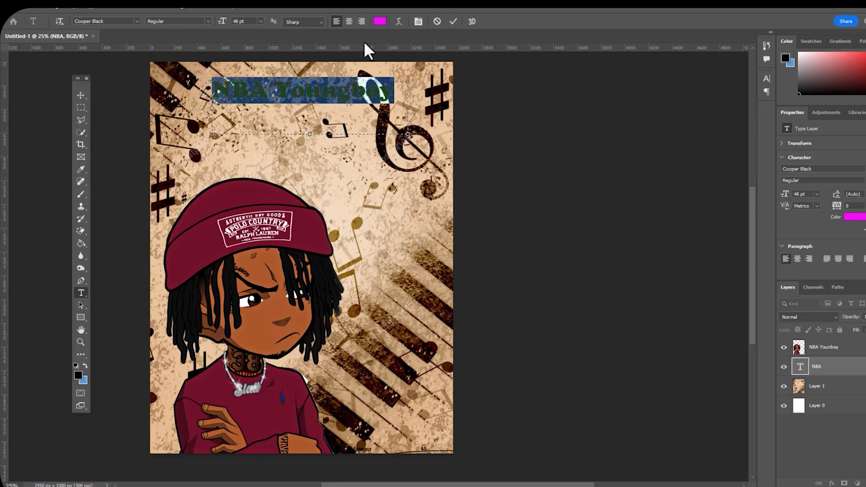
click(379, 21)
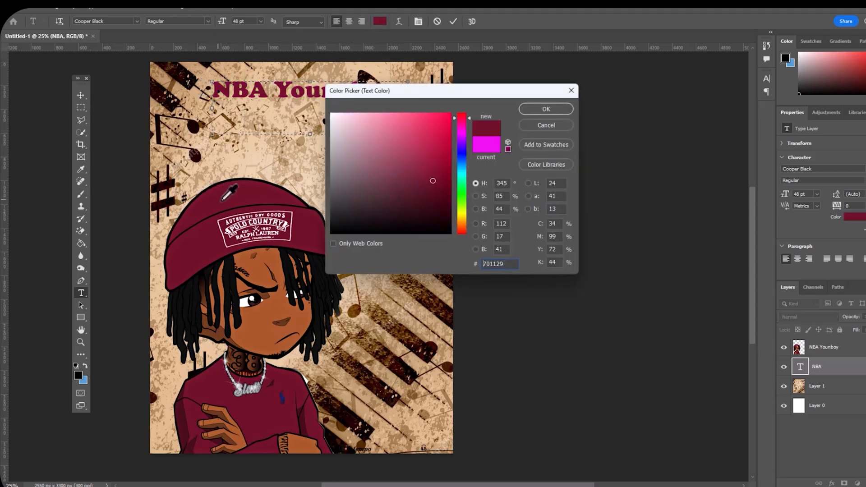
key(ctrl+v)
click(530, 110)
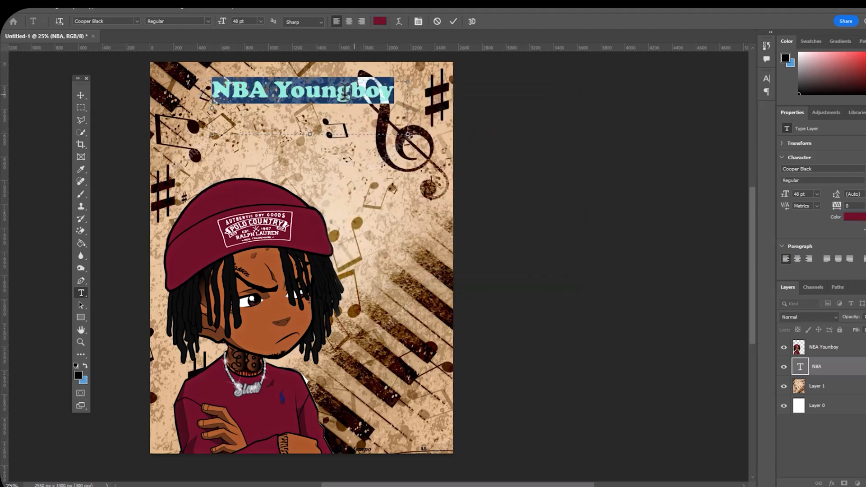
click(290, 100)
drag(310, 133, 308, 118)
click(81, 95)
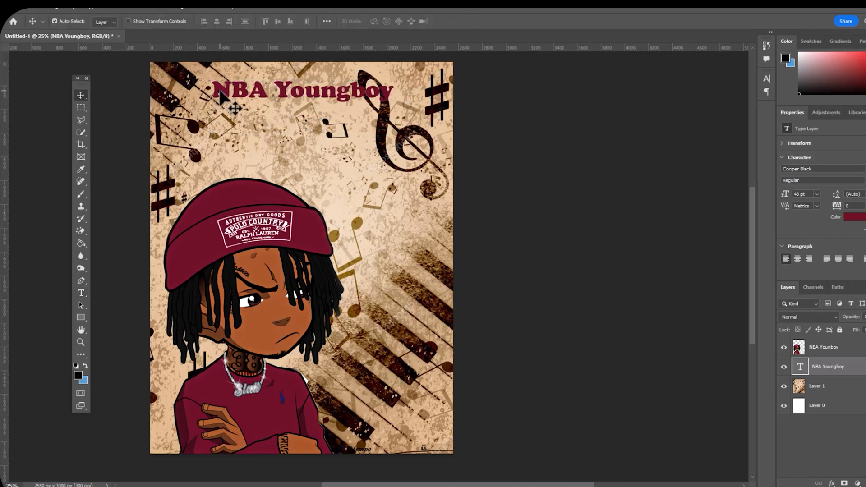
Move the title above the portrait, enlarge it to about 58.82 pt and tilt it slightly so it rises toward the treble clef.
drag(216, 95, 189, 133)
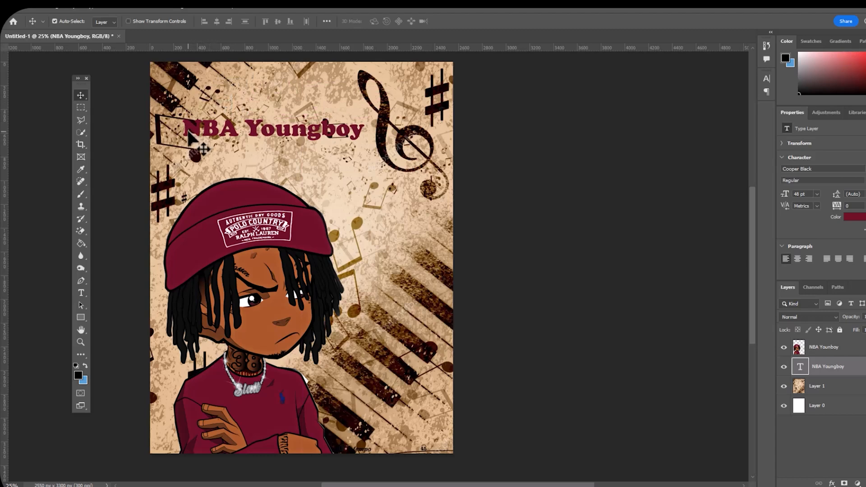
key(ctrl+t)
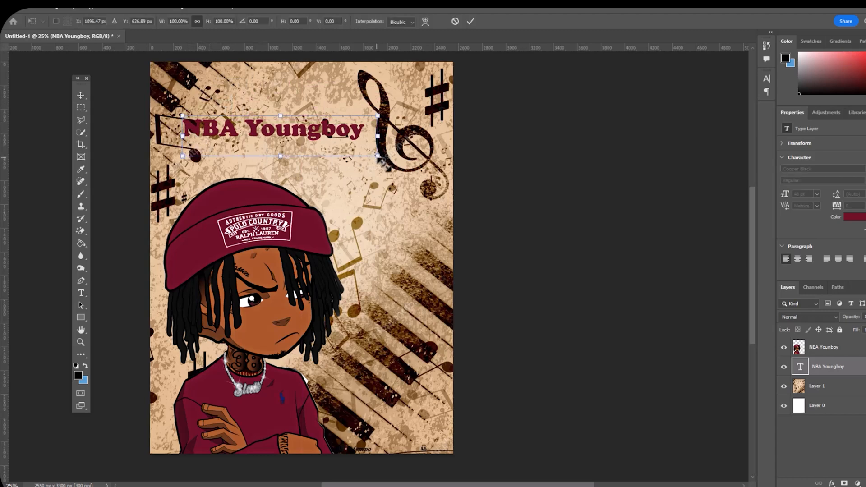
drag(377, 158, 414, 185)
drag(181, 110, 159, 126)
drag(282, 142, 264, 124)
click(81, 95)
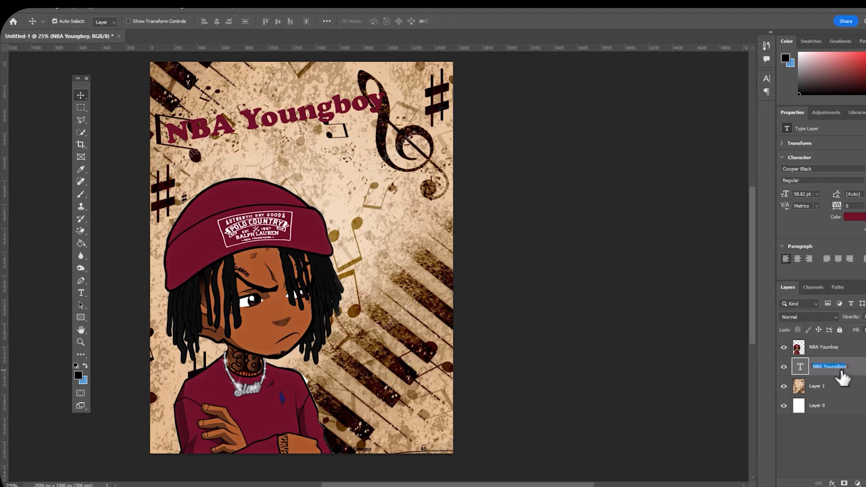
Enable the Bevel & Emboss, Outer Glow and Drop Shadow layer styles on the NBA Youngboy text layer.
double_click(858, 368)
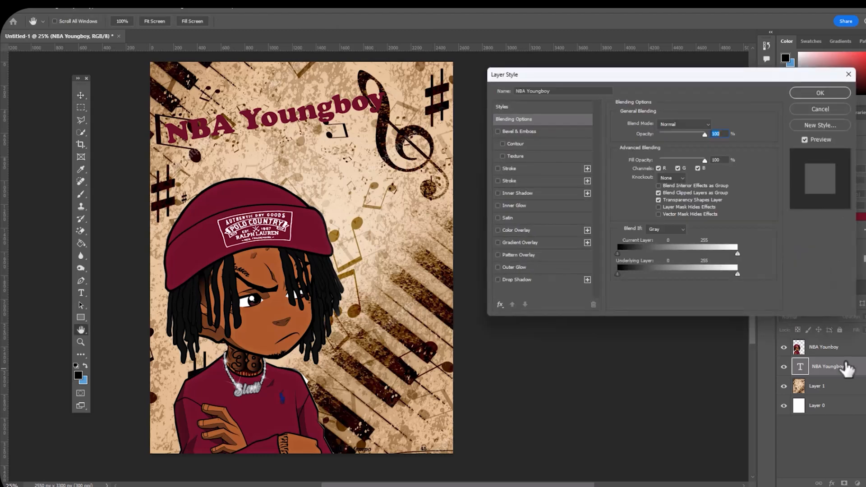
click(497, 131)
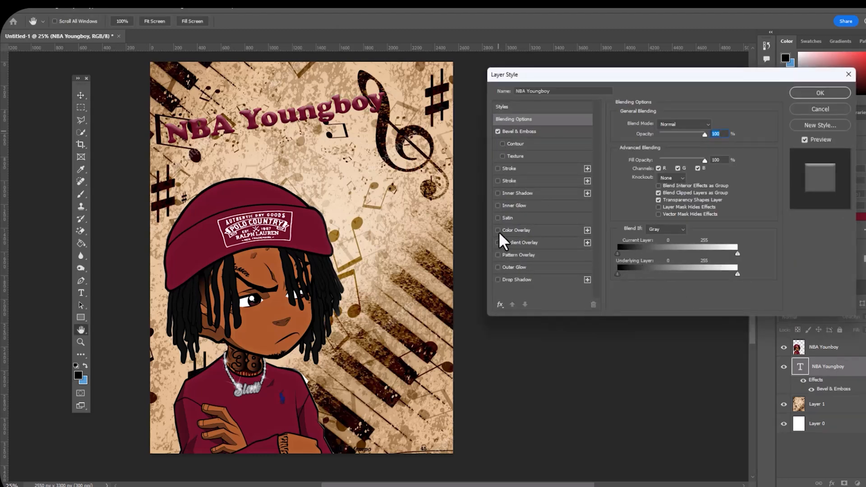
click(497, 267)
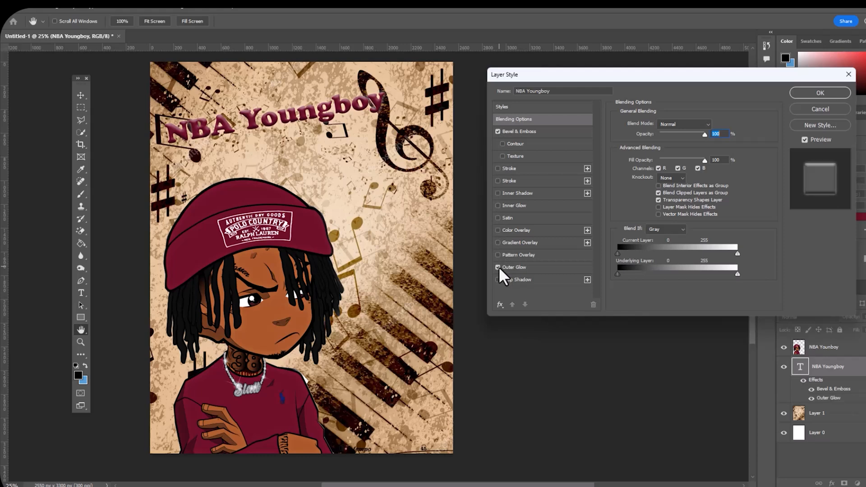
click(498, 280)
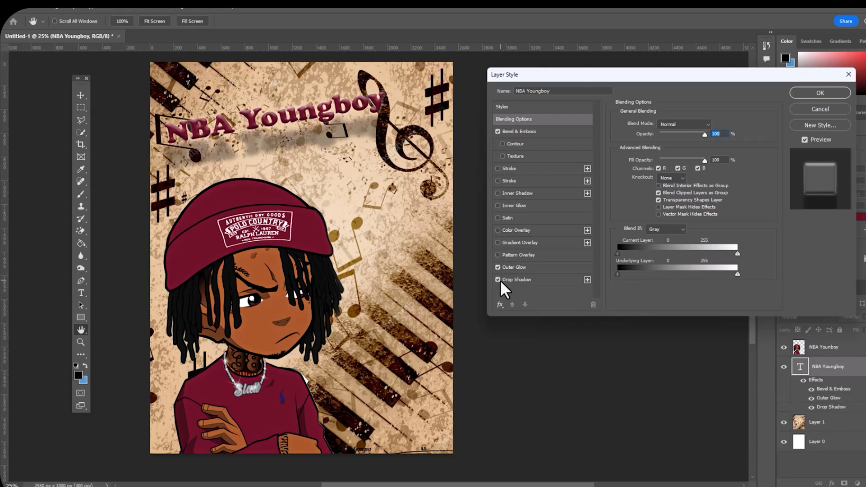
Set the title's drop shadow to 82% opacity, 172° angle, 55 px distance, 19% spread and 13 px size.
click(538, 282)
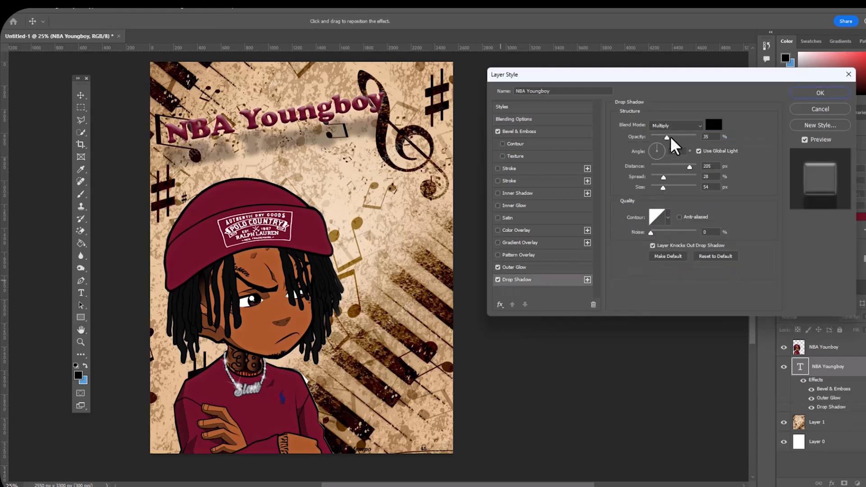
drag(657, 144, 656, 145)
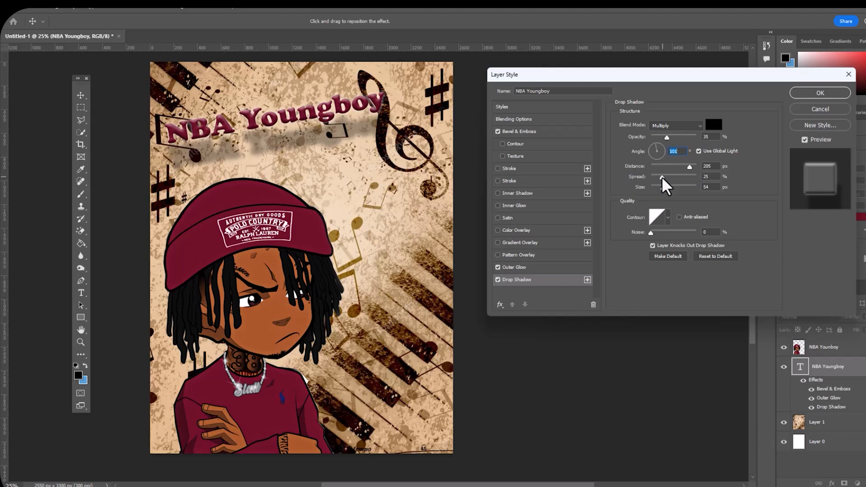
drag(661, 177, 660, 177)
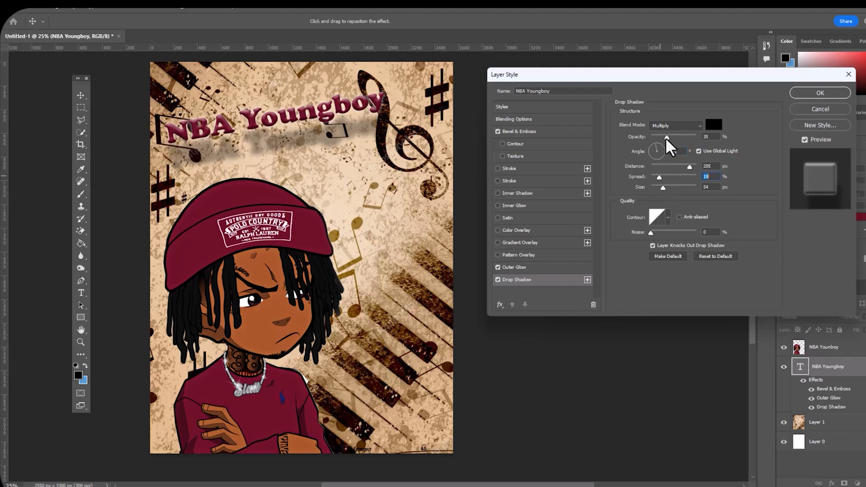
drag(667, 138, 688, 144)
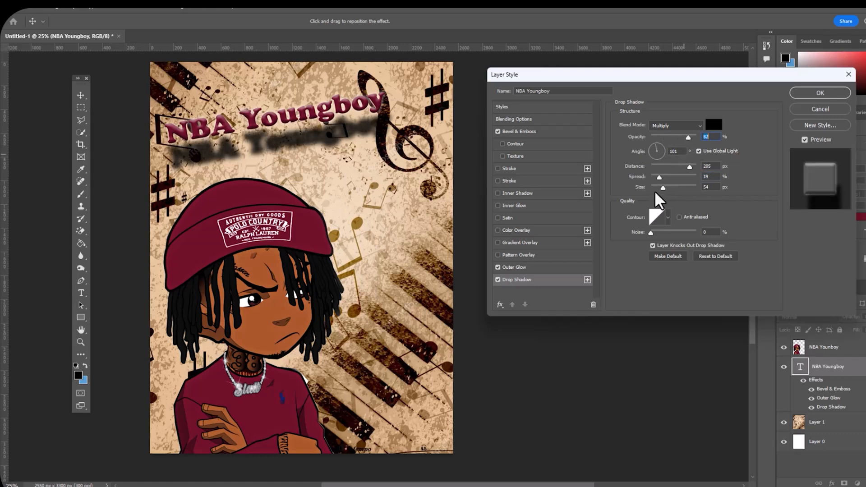
drag(662, 188, 660, 196)
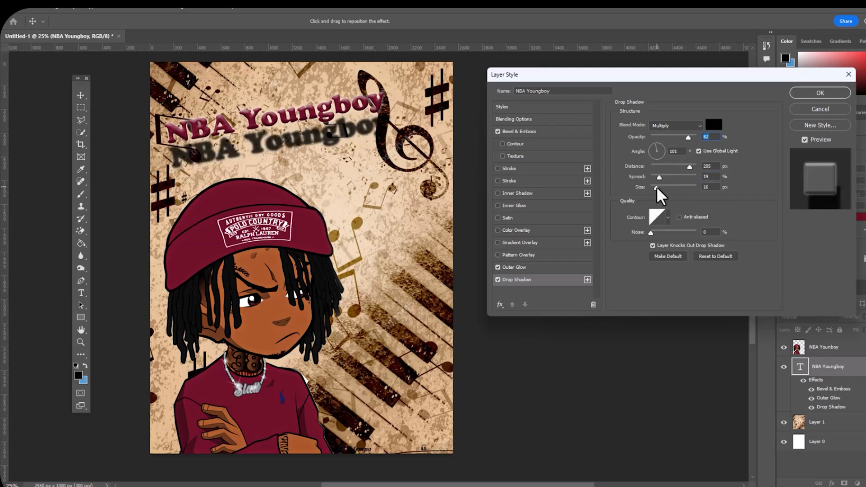
click(656, 187)
drag(658, 178, 653, 177)
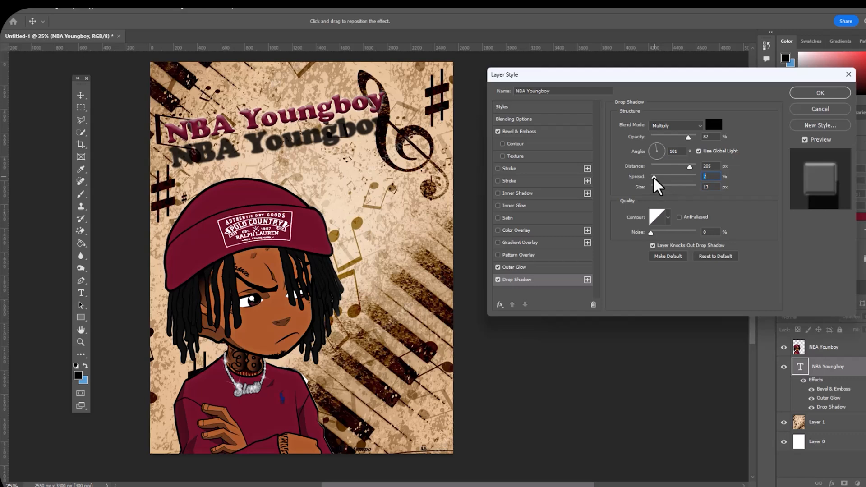
drag(688, 167, 669, 164)
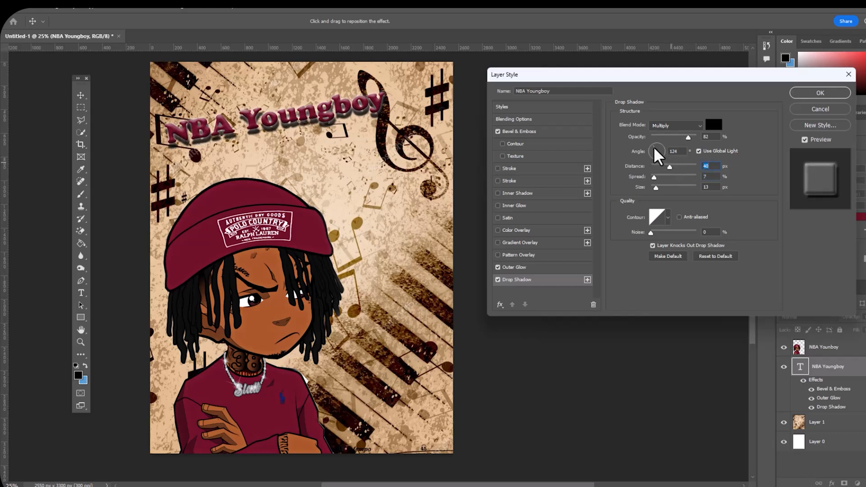
mouse_move(656, 146)
mouse_down()
mouse_move(663, 154)
mouse_move(653, 152)
mouse_up()
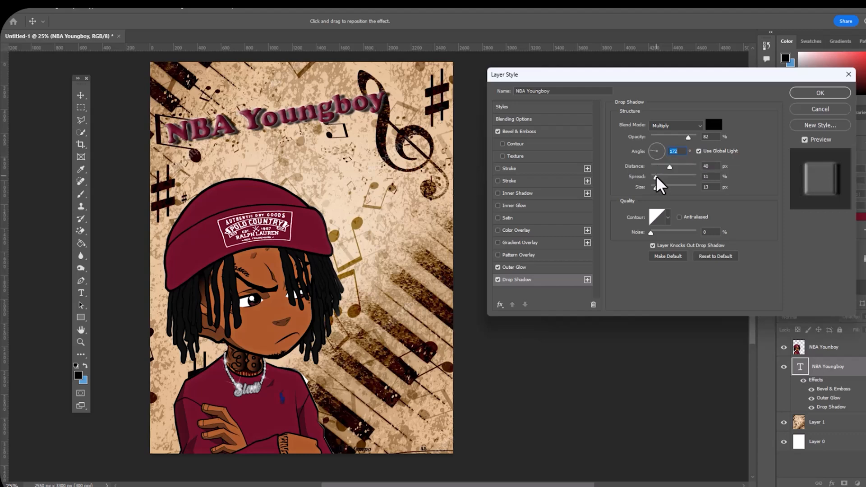
drag(656, 177, 680, 178)
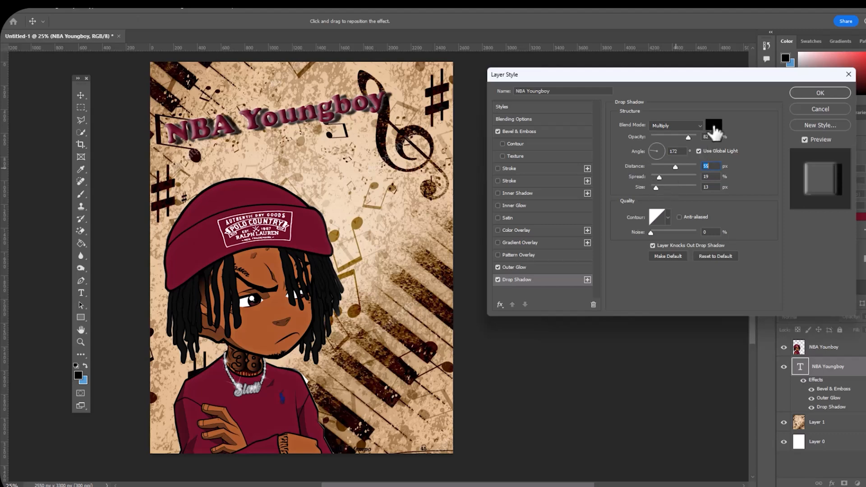
Set the title's drop shadow color to the greyish mauve #716669 and apply the layer styles.
click(712, 126)
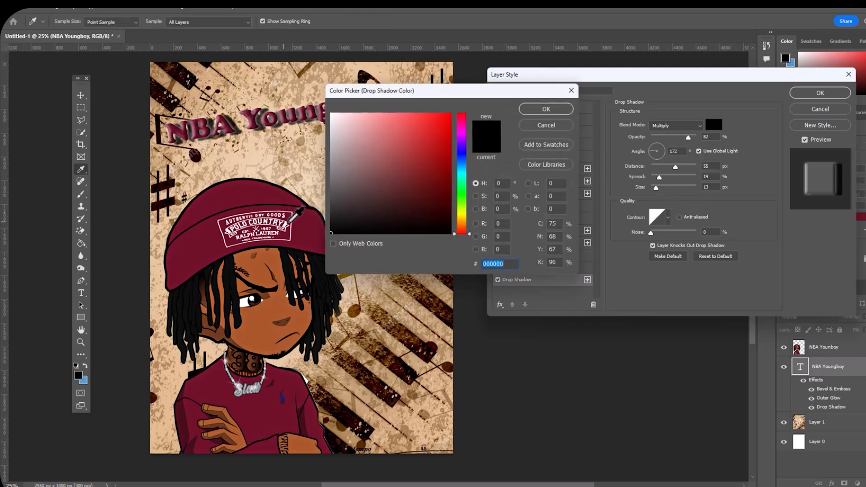
click(309, 227)
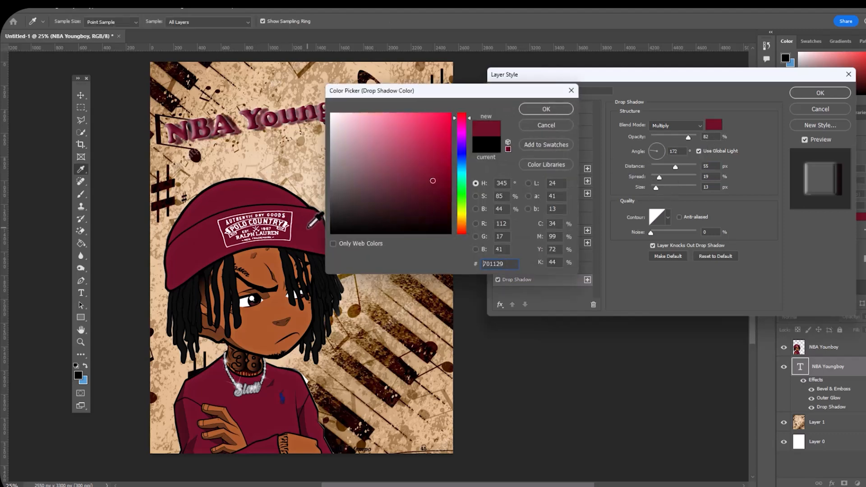
click(395, 214)
drag(395, 214, 341, 180)
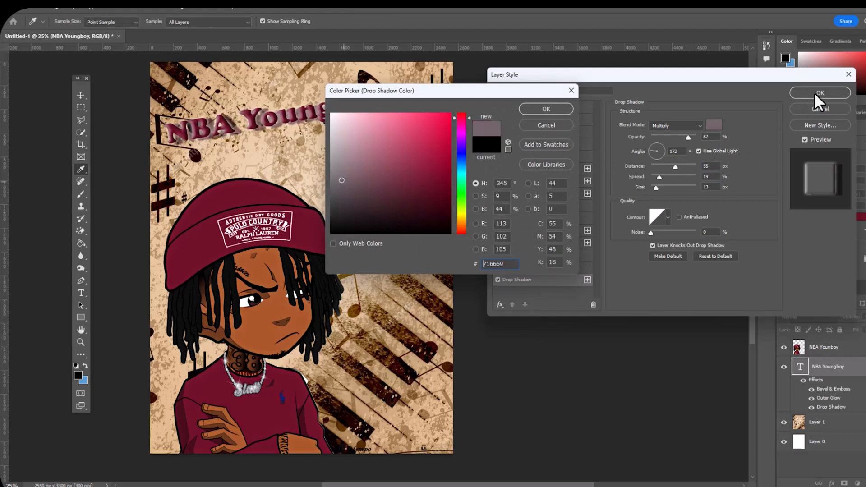
click(570, 109)
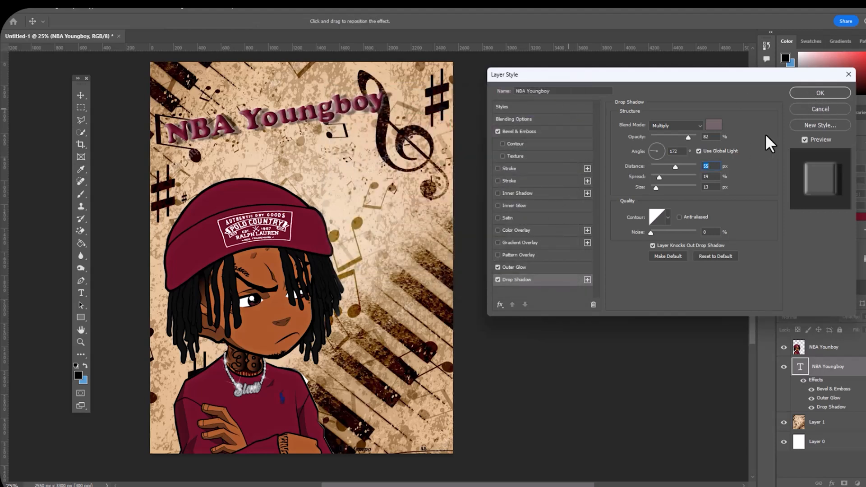
click(820, 92)
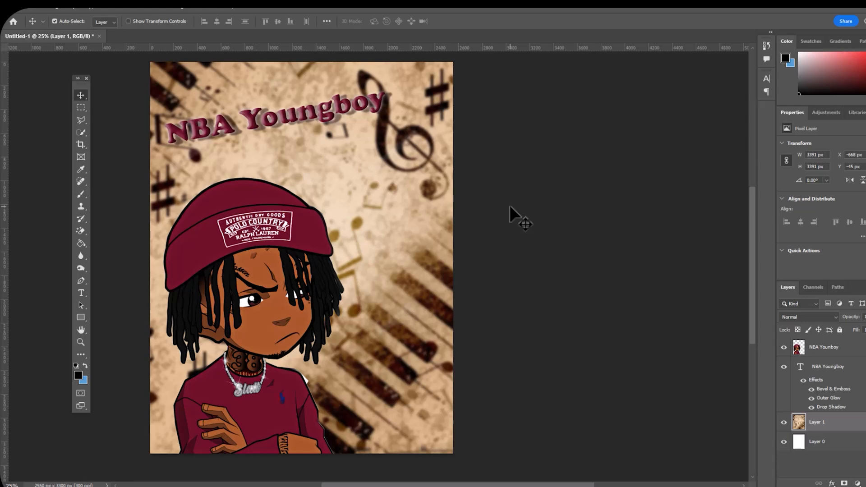
On the NBA Younboy layer, lasso the leftover background patch beside the portrait's shoulder, clear it and deselect.
click(834, 356)
click(80, 120)
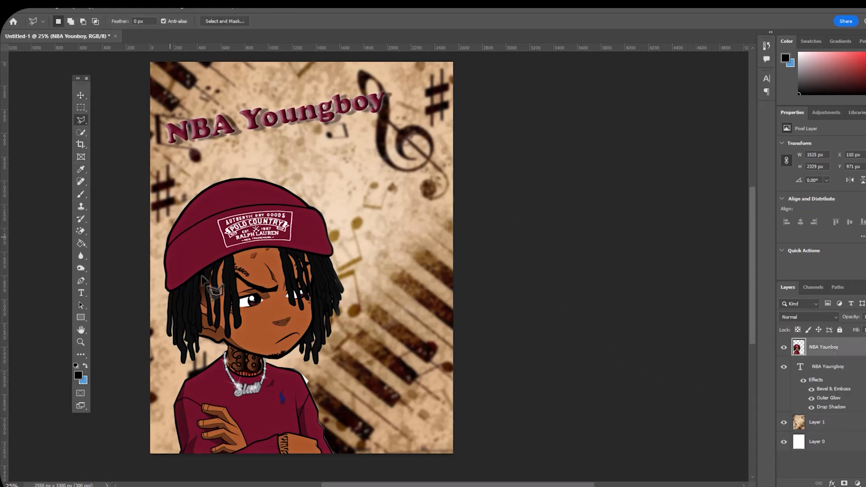
click(303, 375)
click(318, 391)
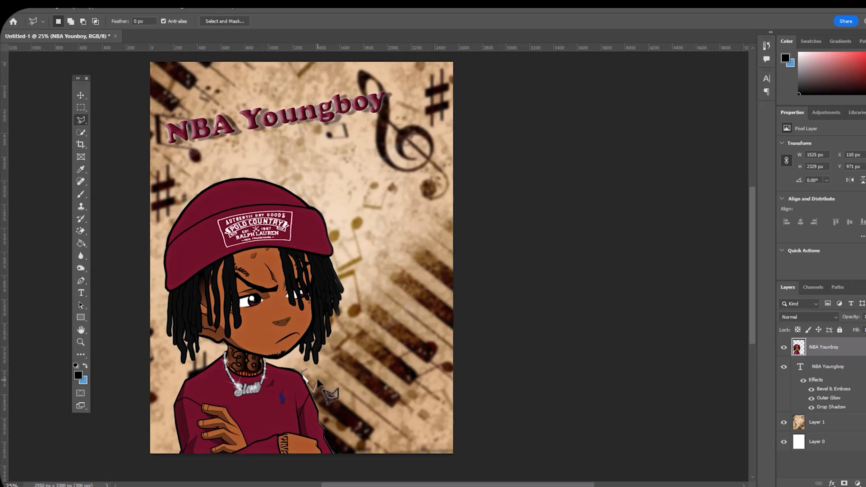
click(318, 381)
click(304, 371)
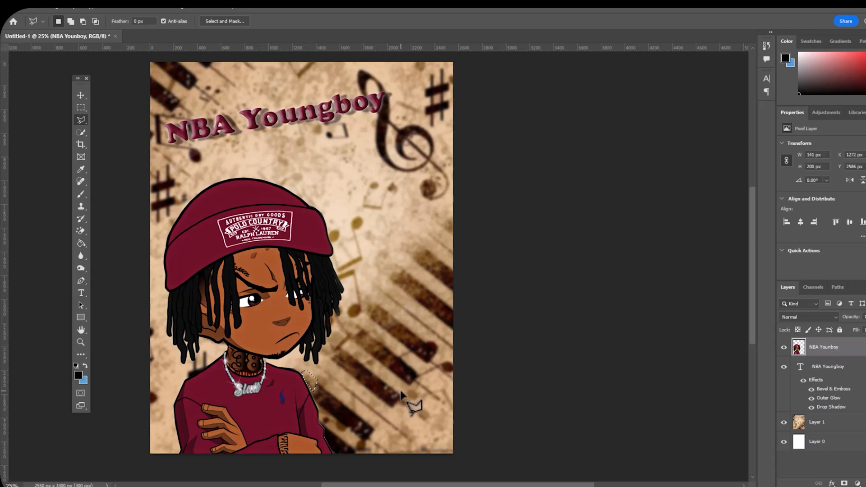
click(115, 5)
click(116, 23)
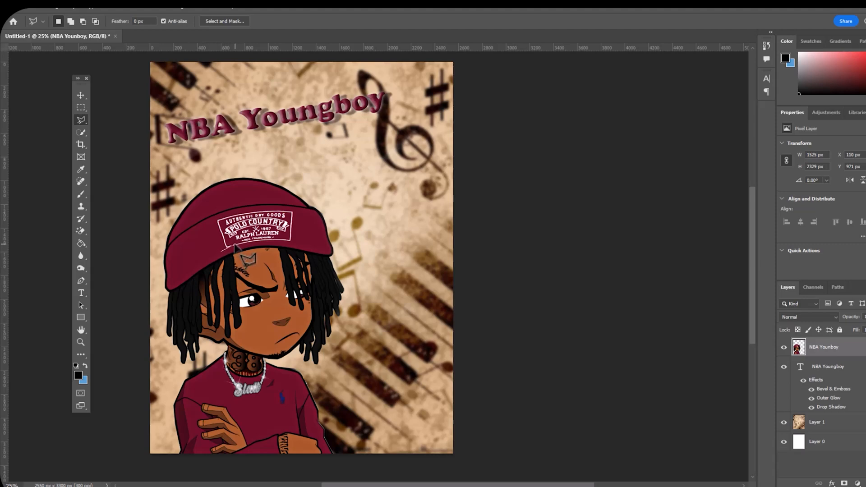
Outline the Polo Country logo on the beanie's brim with a polygonal lasso selection.
click(306, 243)
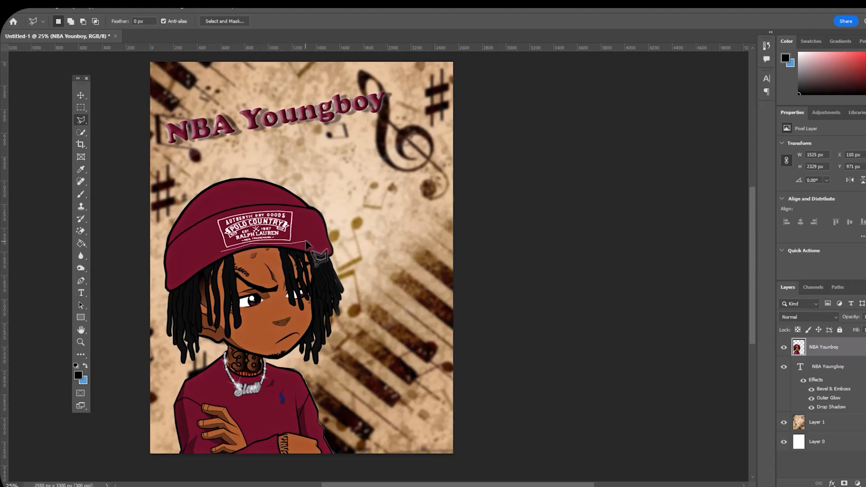
click(305, 209)
click(224, 208)
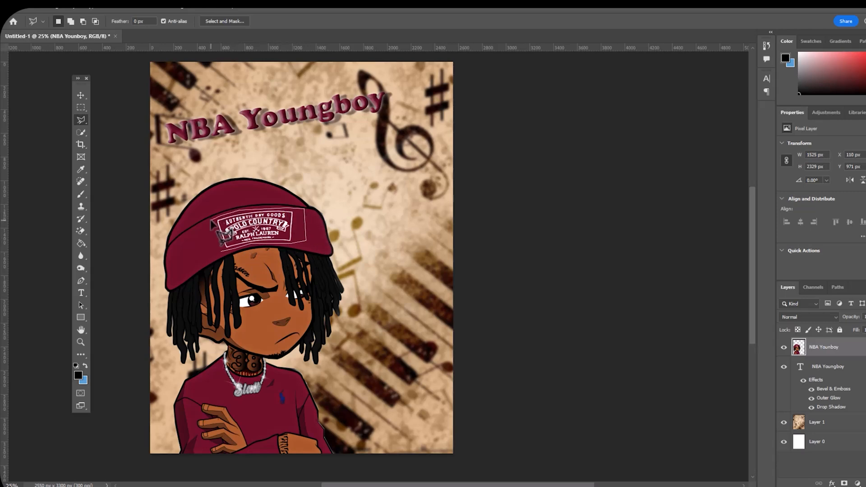
double_click(215, 250)
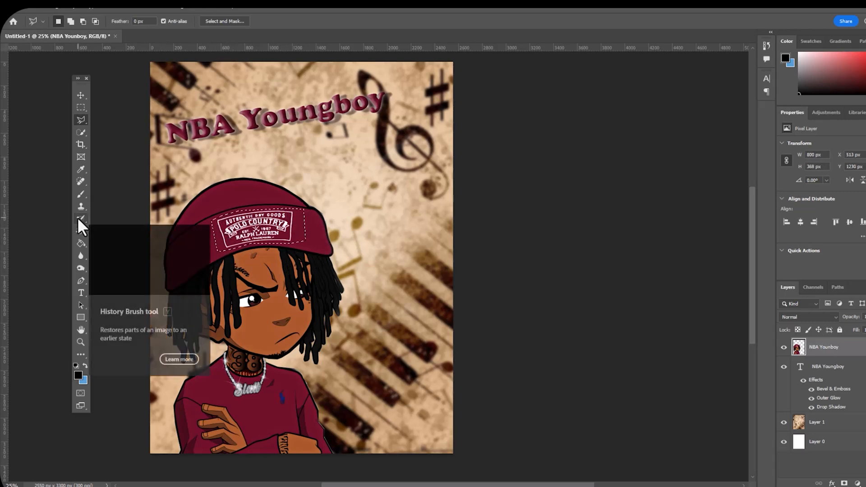
Paint over the selected brim logo with a 161 px brush in the beanie's maroon, and remove the selection.
click(81, 195)
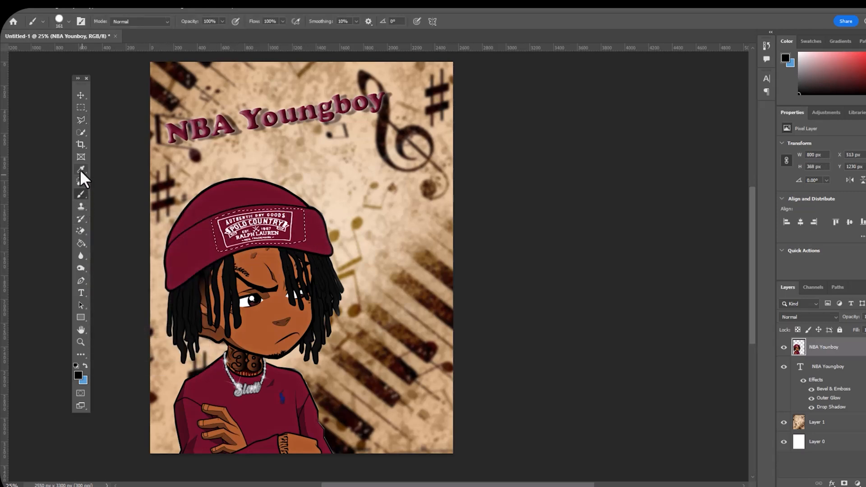
click(81, 194)
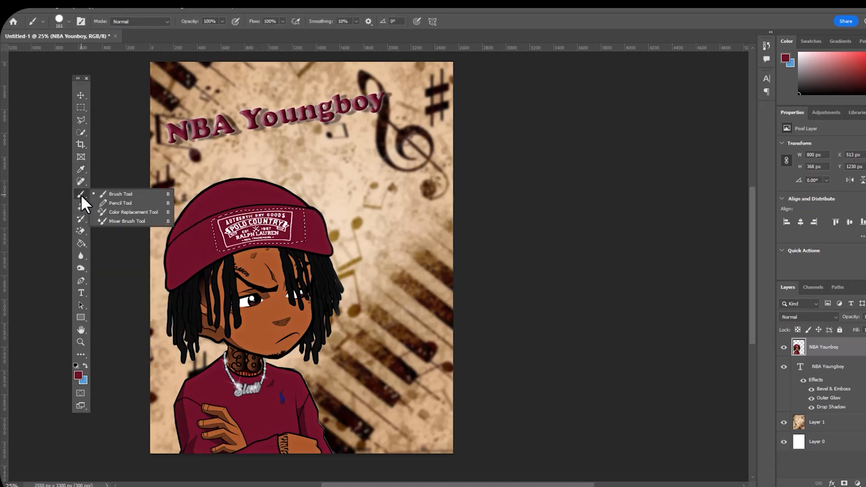
click(106, 194)
mouse_move(250, 218)
mouse_down()
mouse_move(280, 228)
mouse_move(227, 231)
mouse_move(276, 238)
mouse_move(238, 237)
mouse_up()
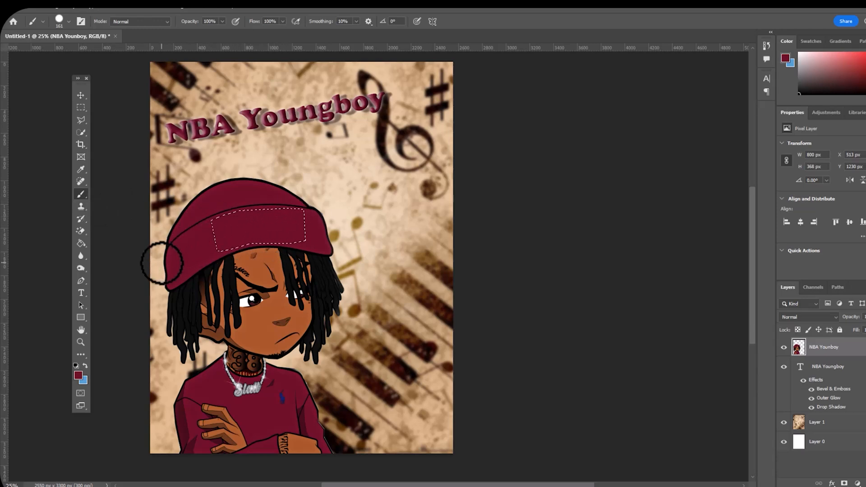
click(117, 7)
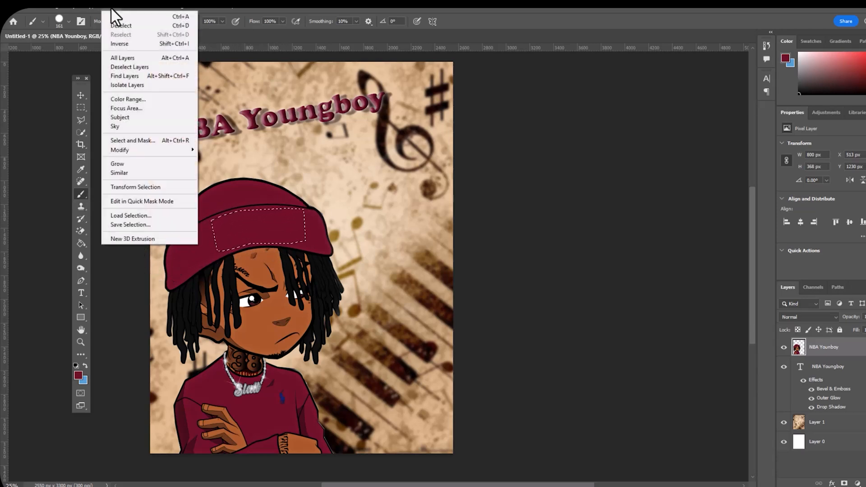
click(114, 24)
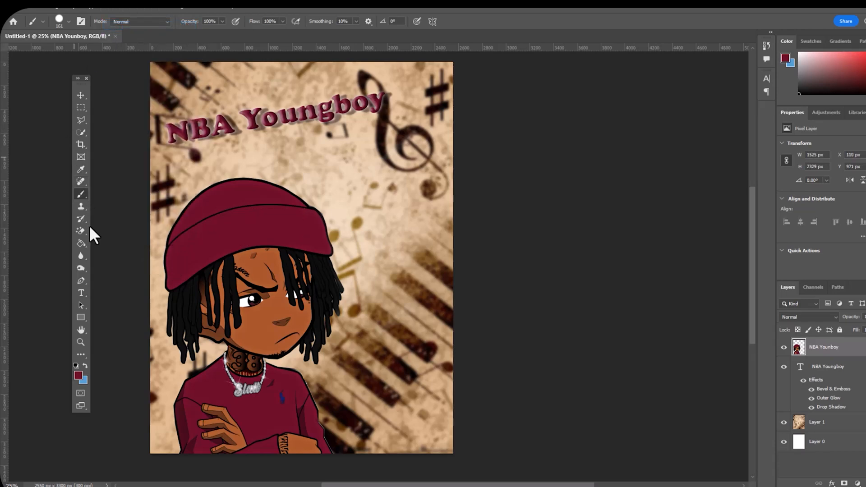
Add the text "Y2K" on the beanie's brim in 48 pt Cooper Black with the dark purple color #20122a.
click(83, 293)
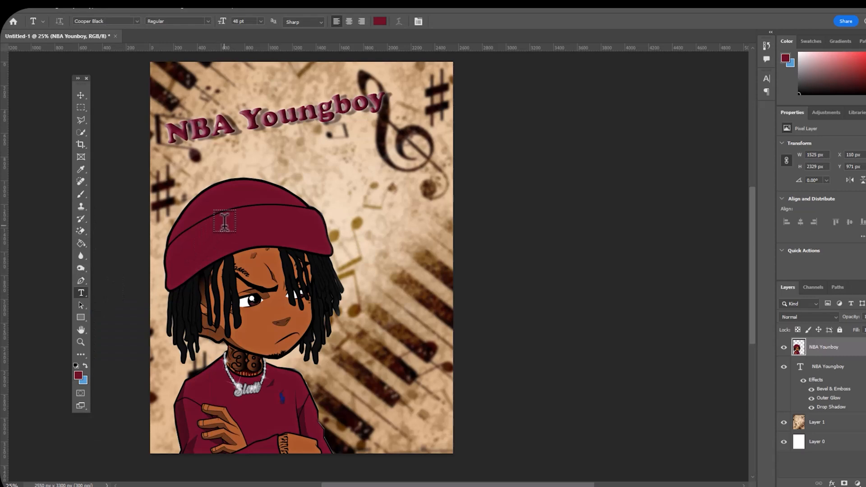
drag(224, 225, 290, 240)
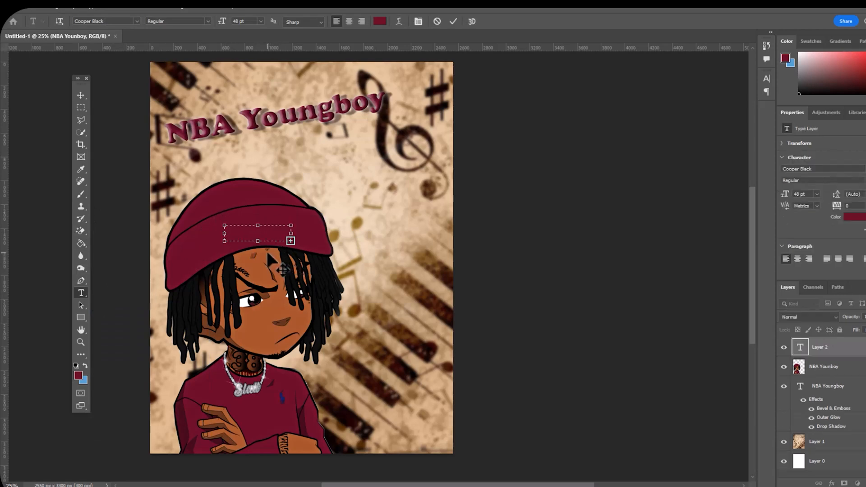
click(383, 23)
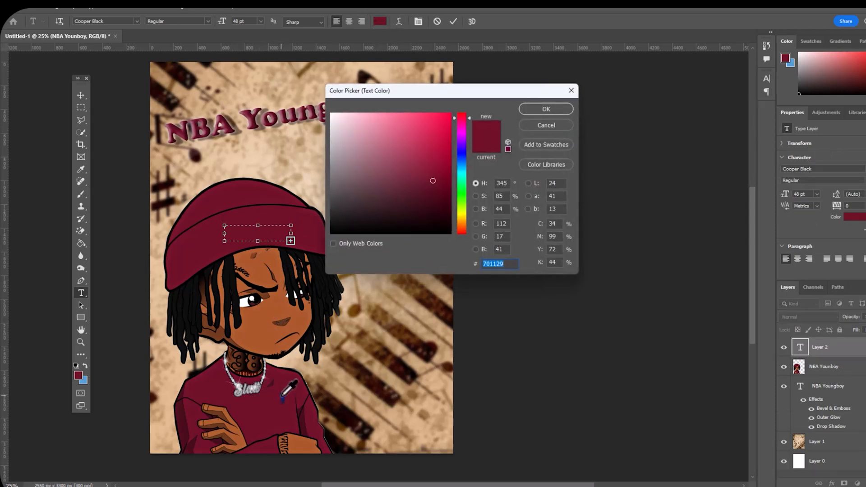
click(281, 397)
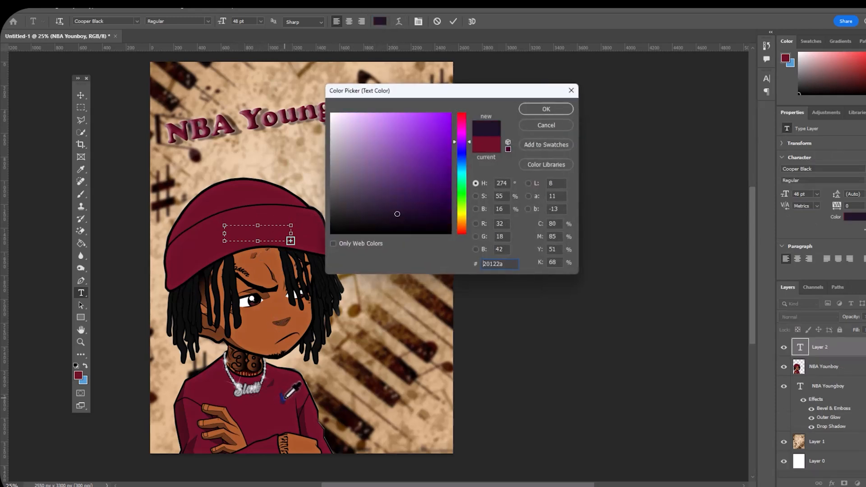
click(543, 109)
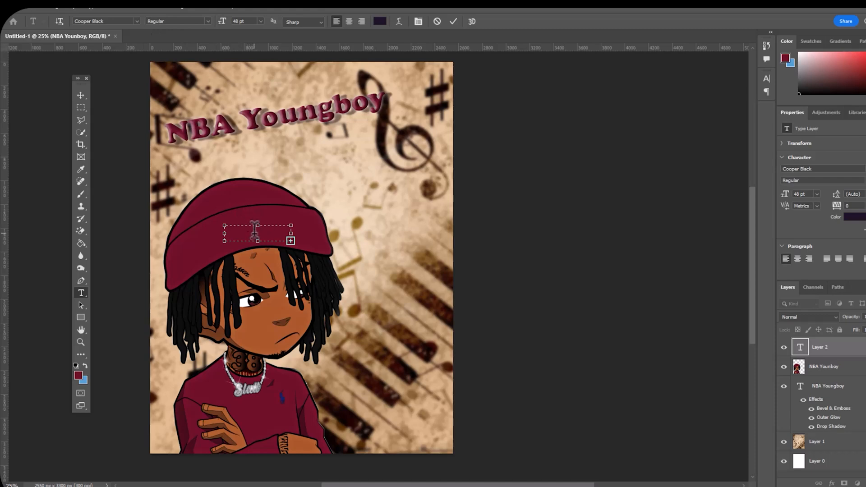
text(Y2K)
Recolor the Y2K text to the dark blue #20116a.
drag(258, 241, 203, 232)
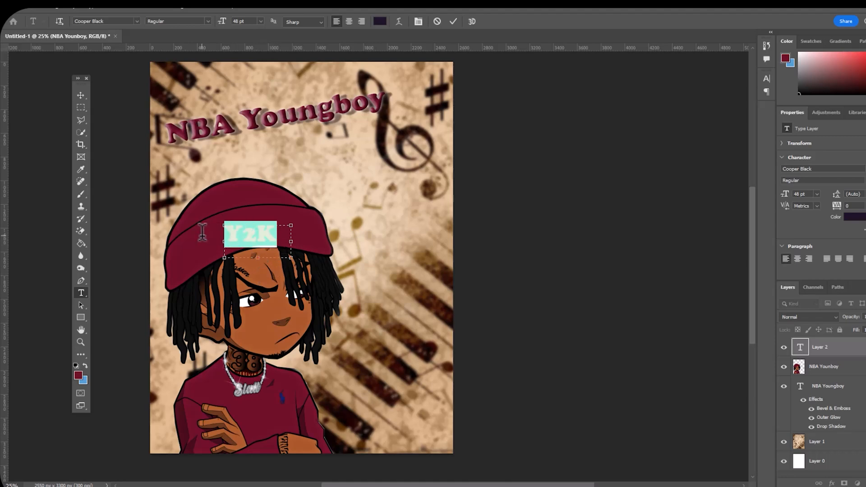
click(380, 22)
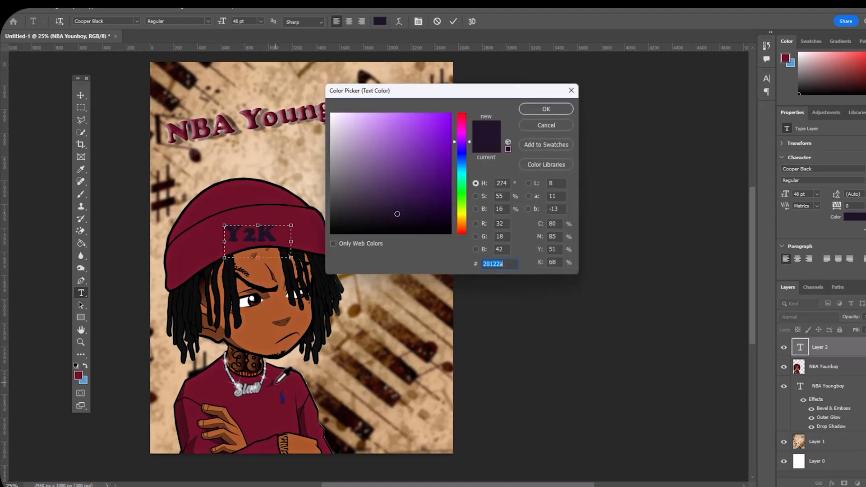
click(432, 170)
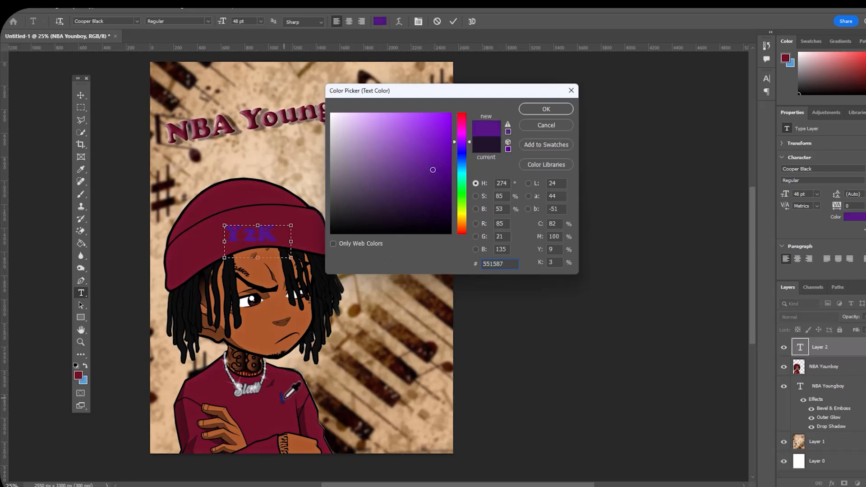
click(283, 398)
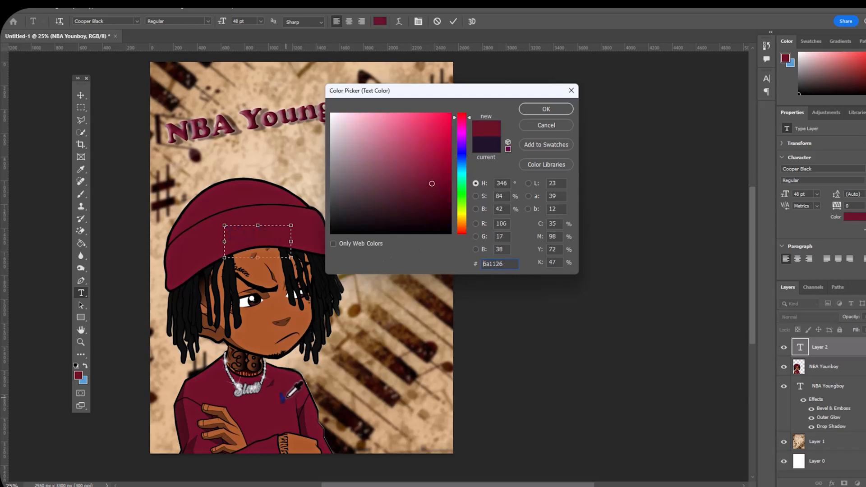
click(462, 149)
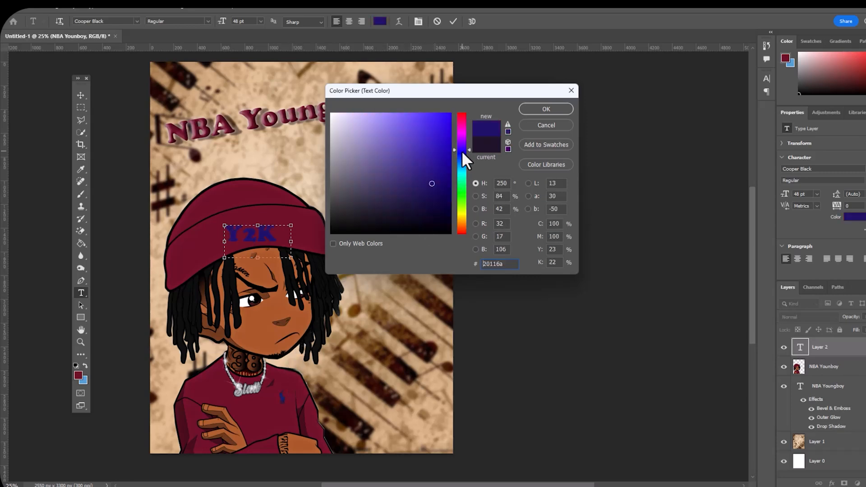
click(544, 108)
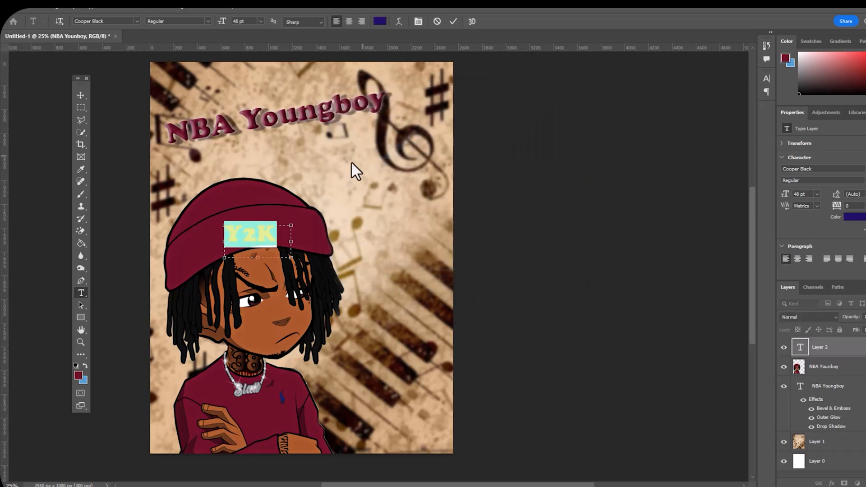
Change the Y2K text's font to Coaster Black.
click(264, 237)
drag(267, 237, 224, 236)
click(136, 21)
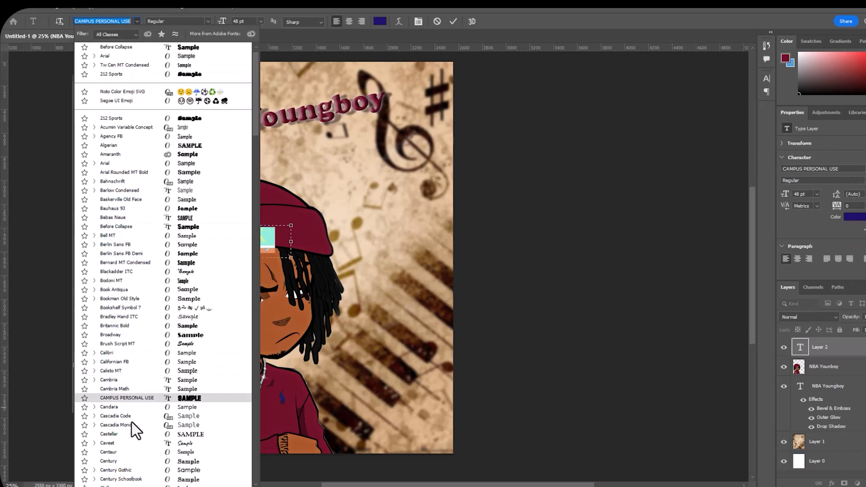
scroll(126, 424, down, 2)
scroll(125, 428, down, 1)
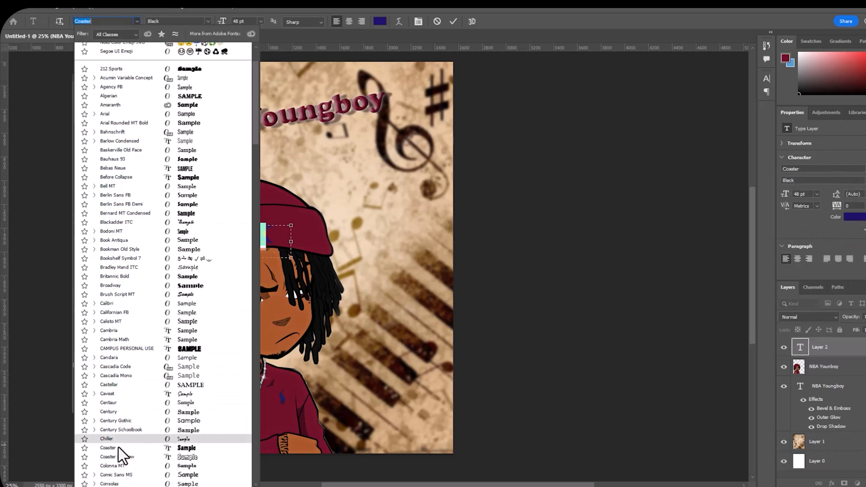
click(120, 449)
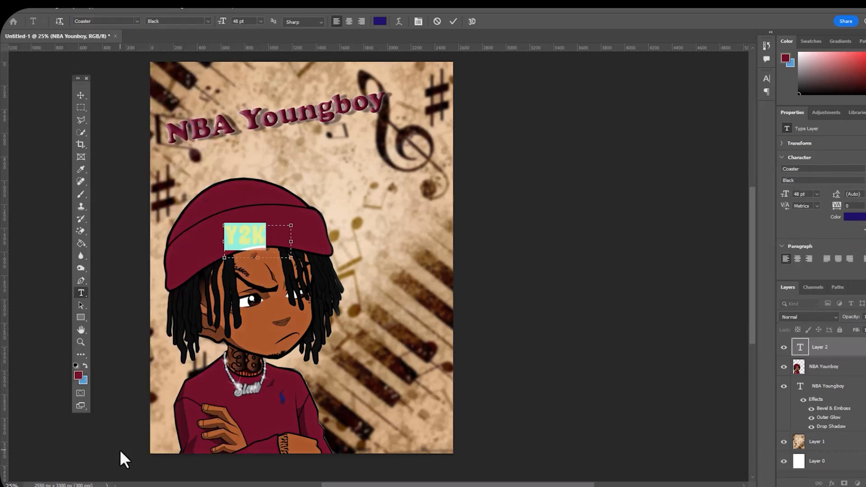
Reposition the Y2K text on the brim and rotate it about -6.57° to follow the beanie's tilt.
click(81, 95)
drag(254, 234, 276, 249)
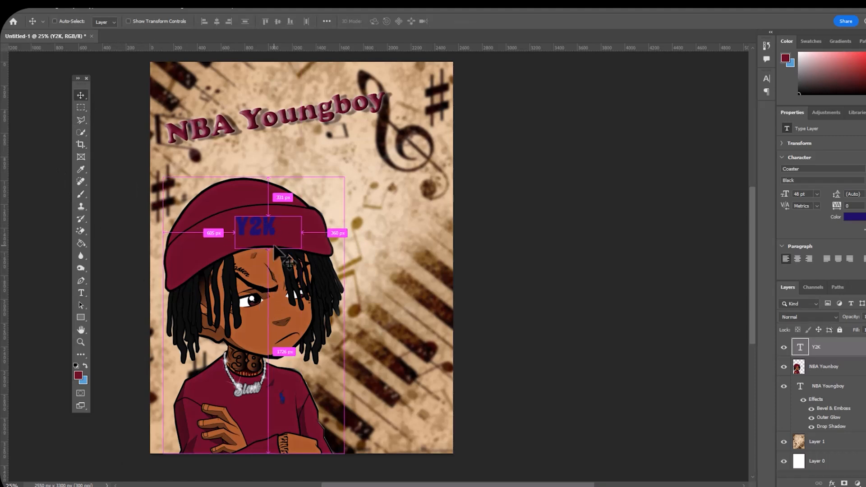
key(ctrl+t)
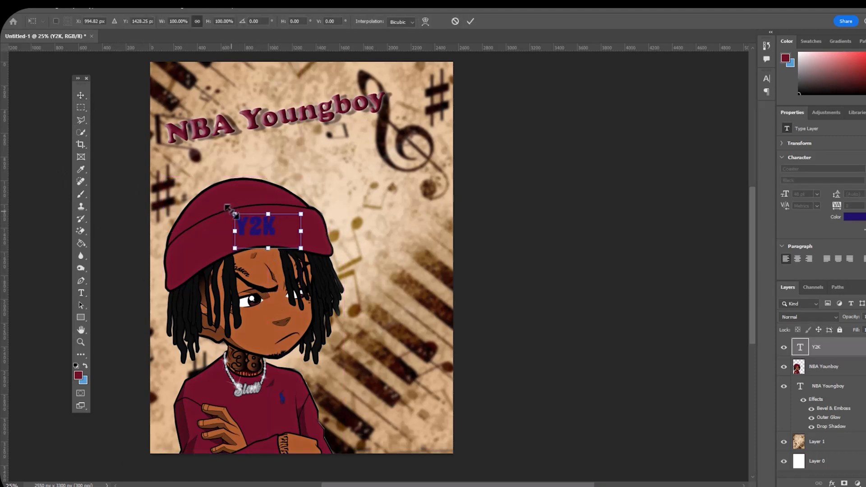
drag(226, 210, 242, 226)
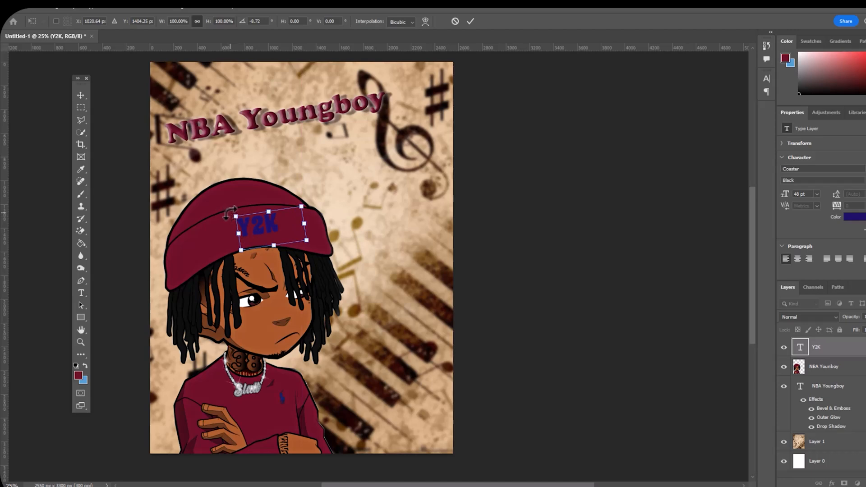
drag(227, 211, 246, 224)
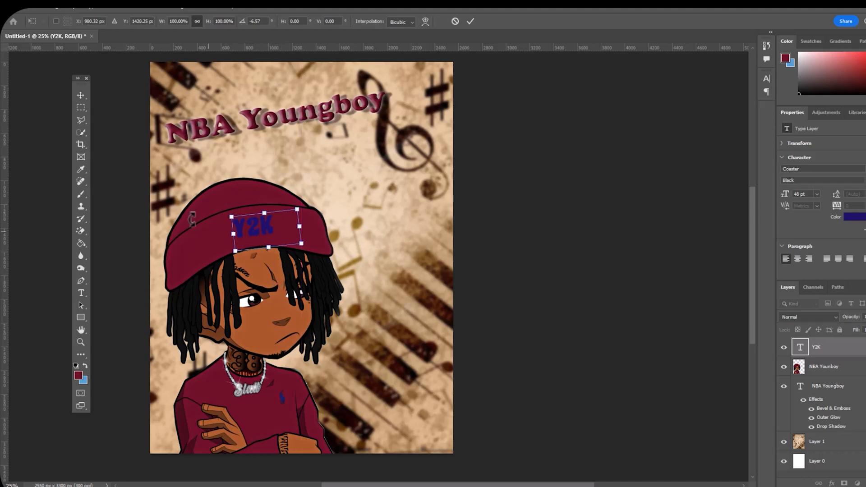
key(Return)
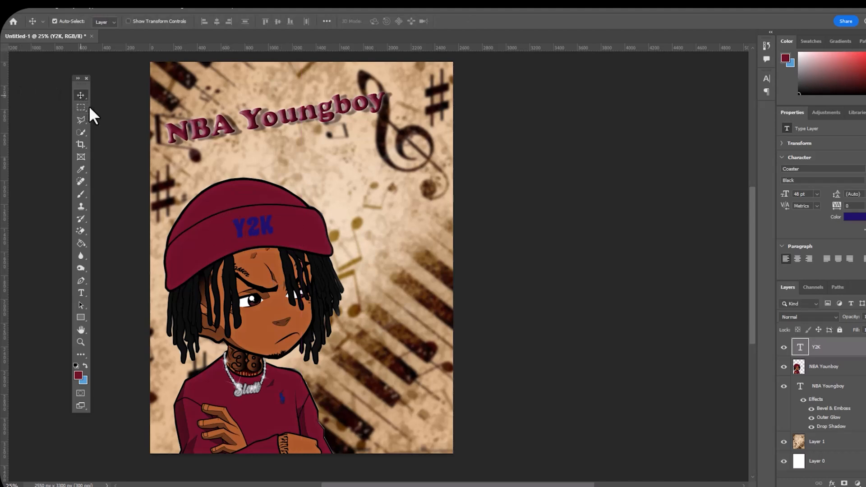
Enlarge the Y2K text to about 120% (57.62 pt) and center it on the beanie's brim.
click(87, 106)
key(ctrl+t)
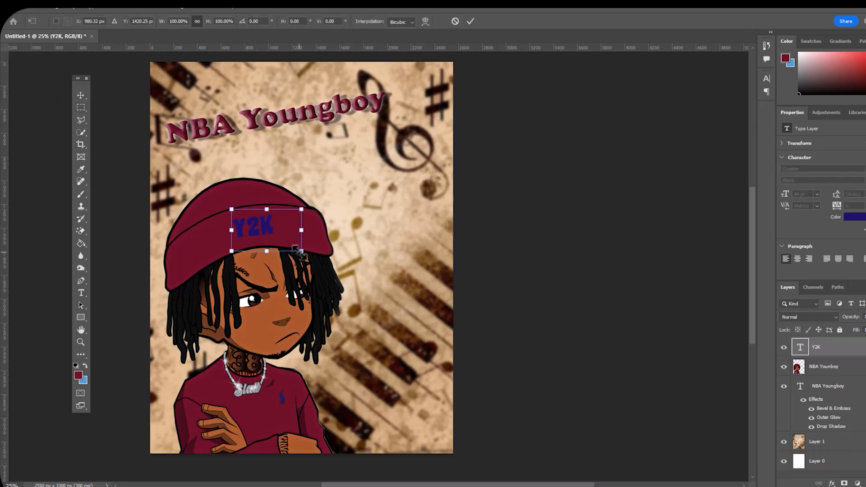
drag(301, 251, 313, 261)
drag(260, 231, 253, 228)
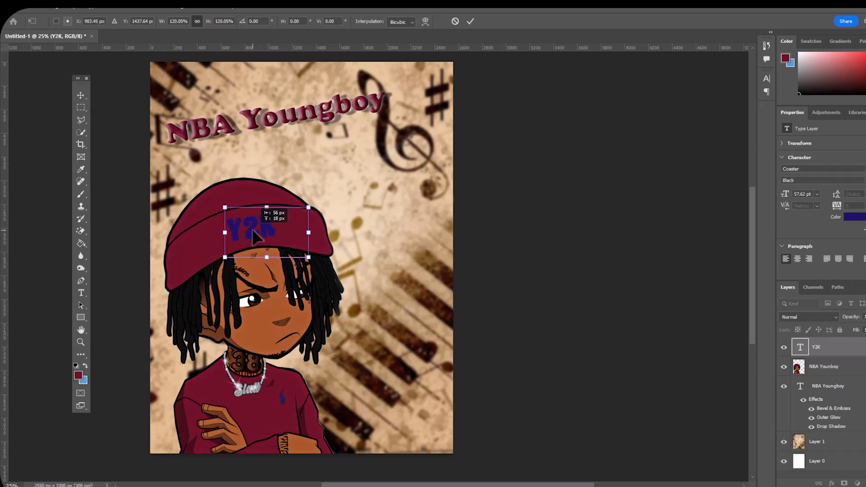
click(82, 96)
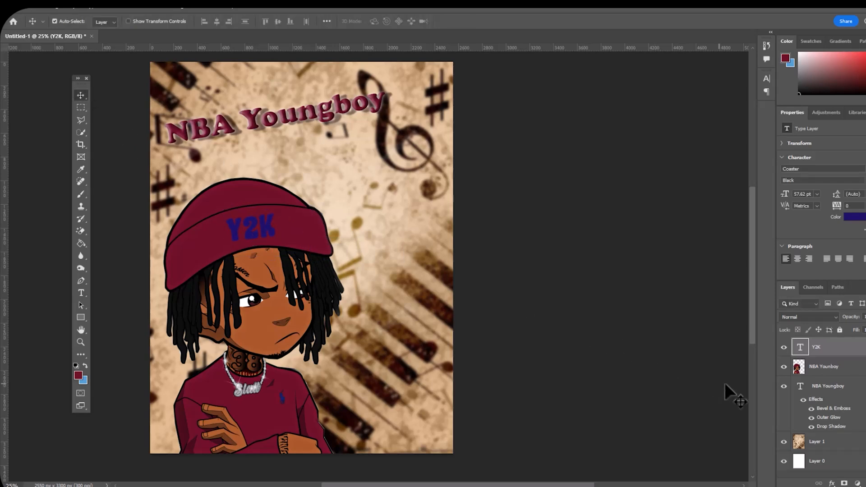
Apply Bevel & Emboss to the Y2K text layer and lower its opacity to about 69%, keeping the Normal blend mode.
double_click(840, 350)
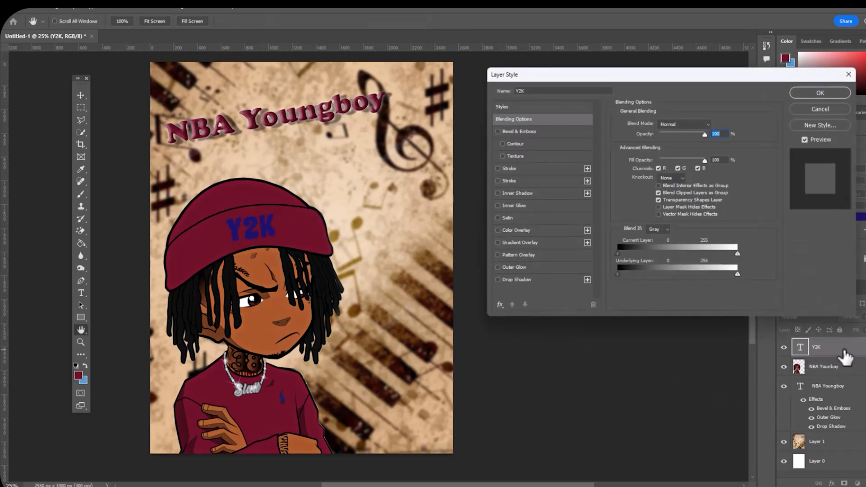
click(498, 131)
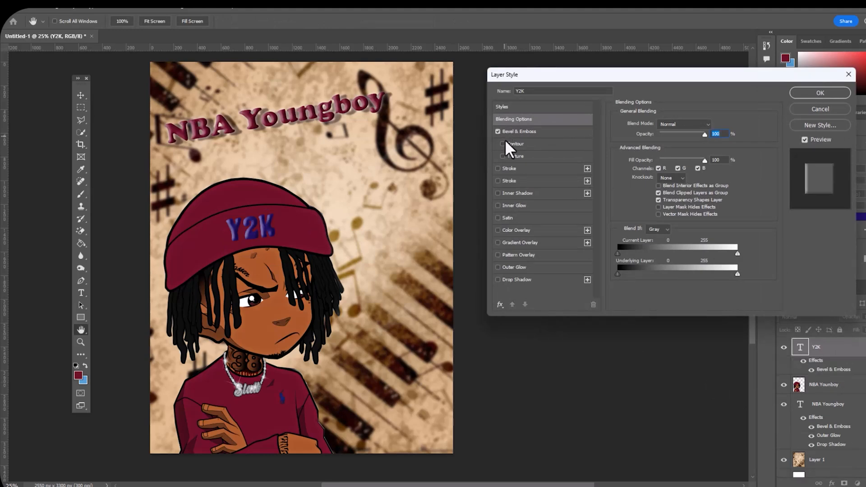
drag(704, 135, 694, 134)
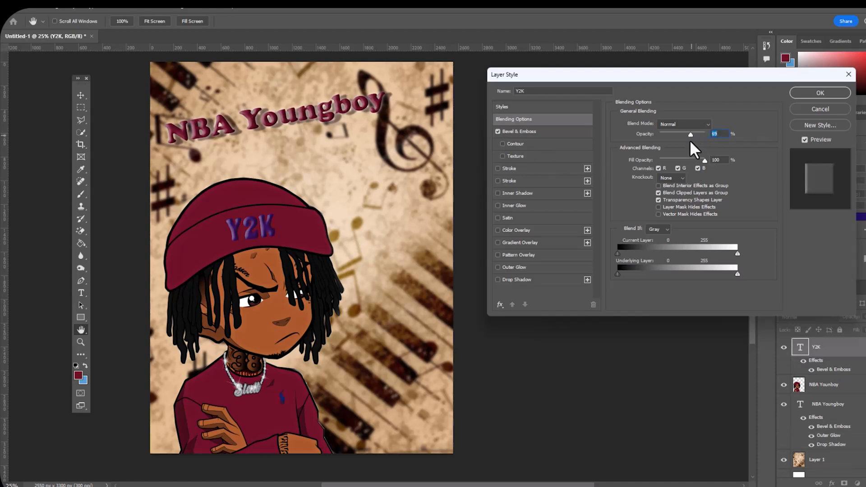
click(820, 92)
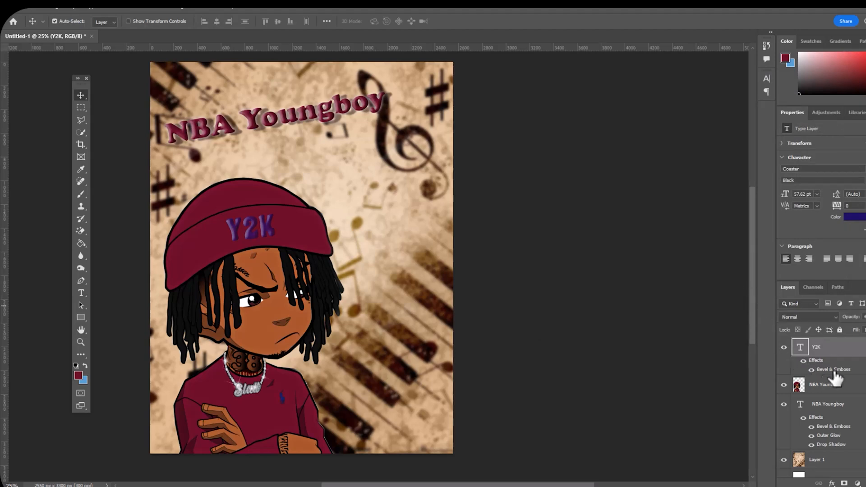
click(835, 316)
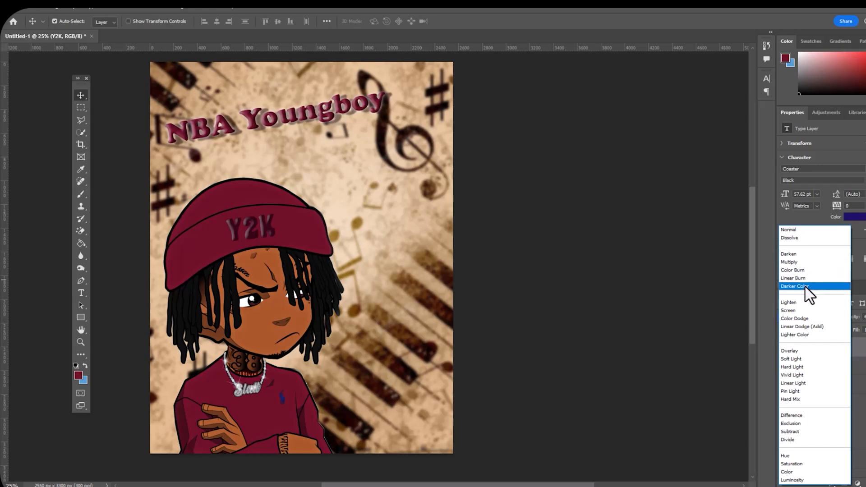
click(791, 231)
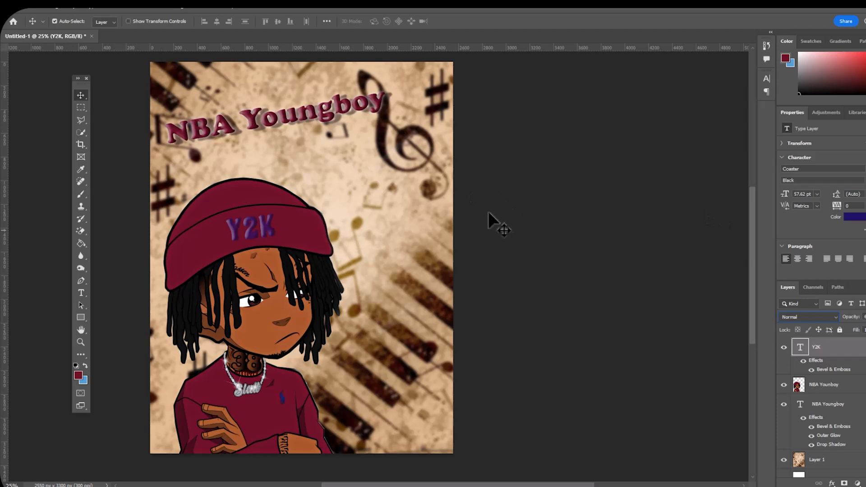
Export the poster as a JPG named NBA Y2K to the Desktop.
click(18, 6)
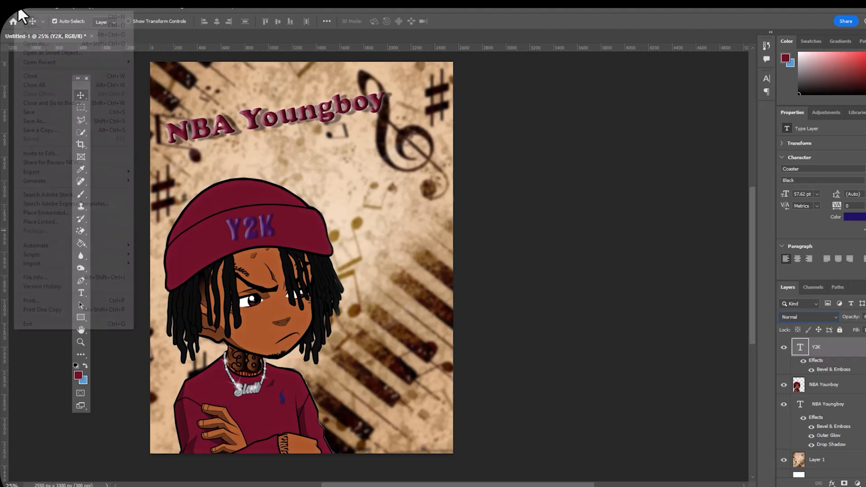
mouse_move(36, 174)
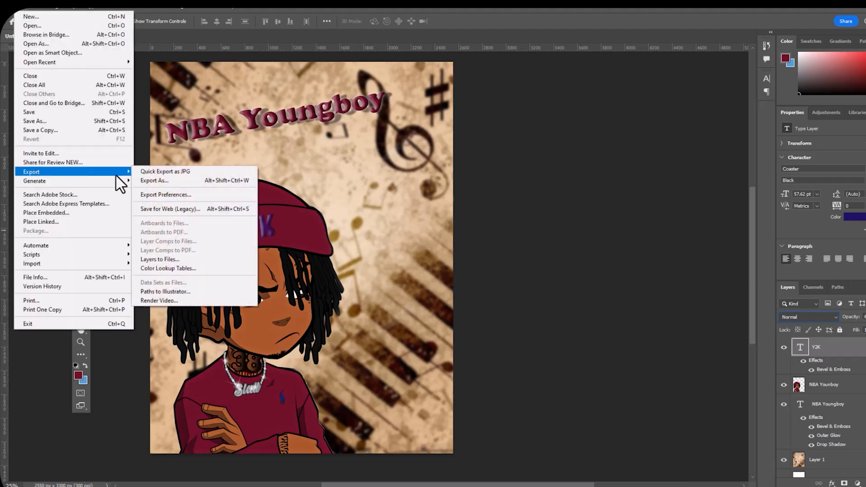
click(155, 172)
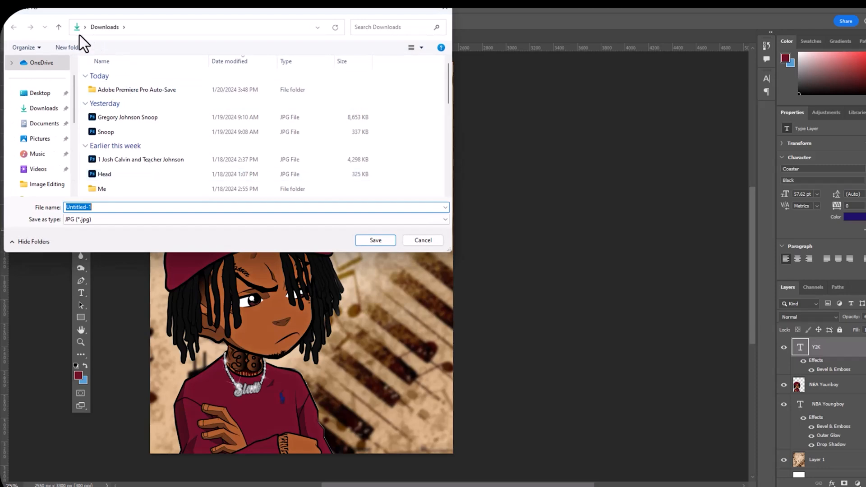
click(39, 93)
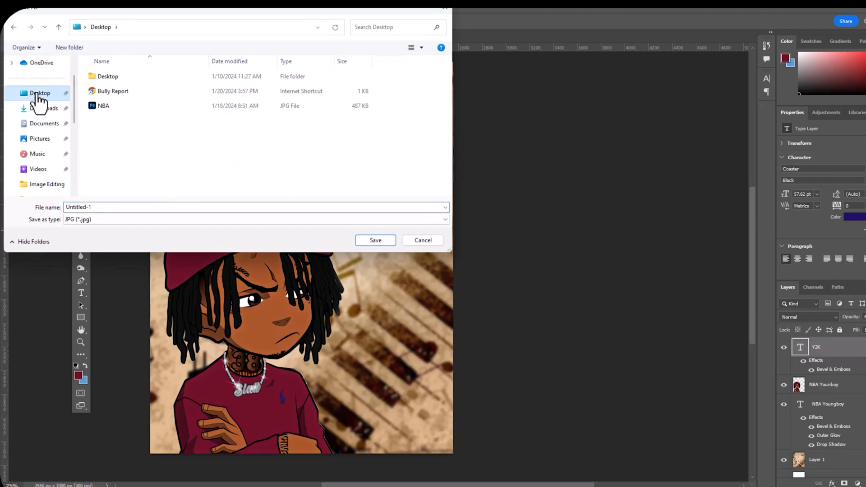
click(96, 208)
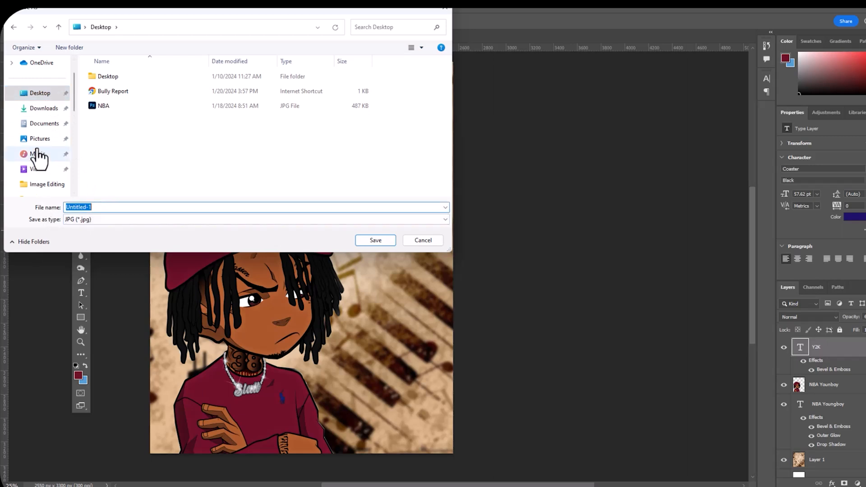
text(NBA Y2K)
click(373, 240)
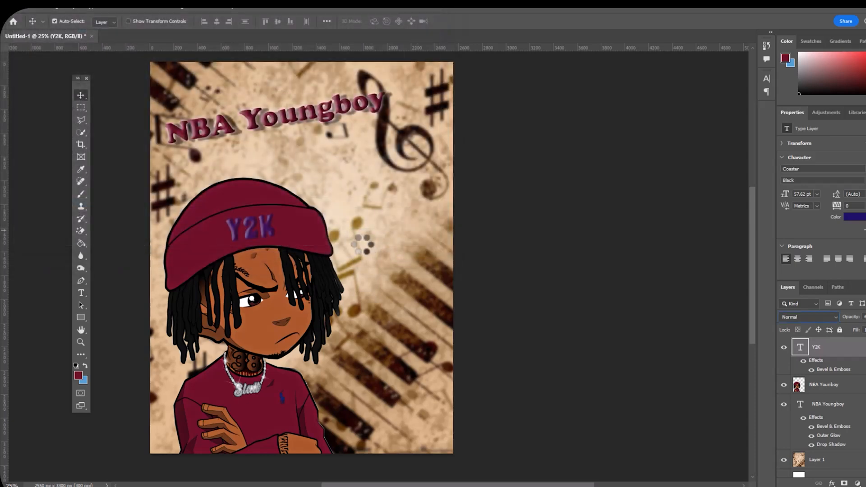